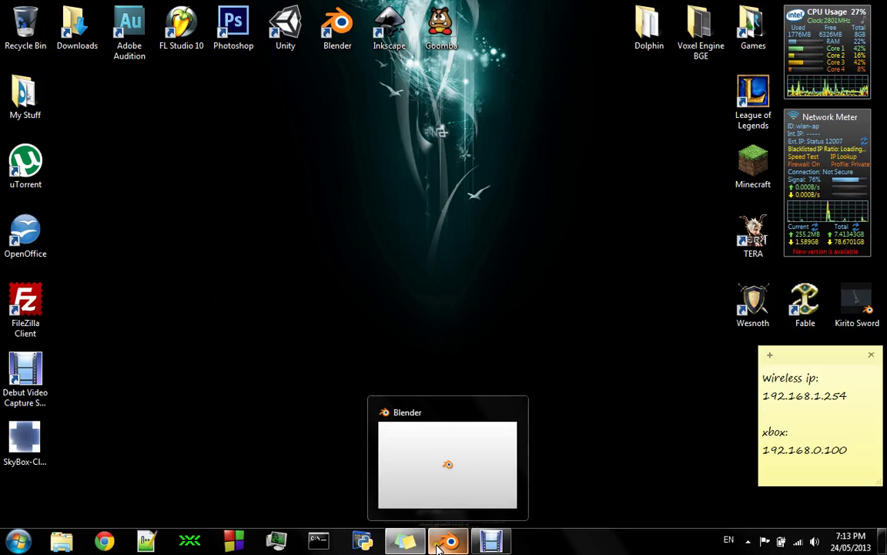
- Switch to Blender and examine the finished skybox around the cube scene from several viewpoints
left_click(439, 545)
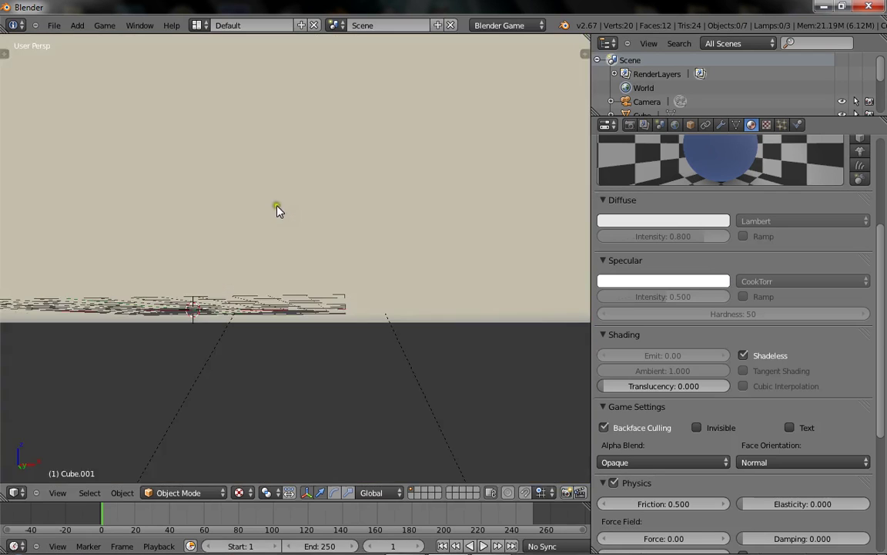
key("shift+f")
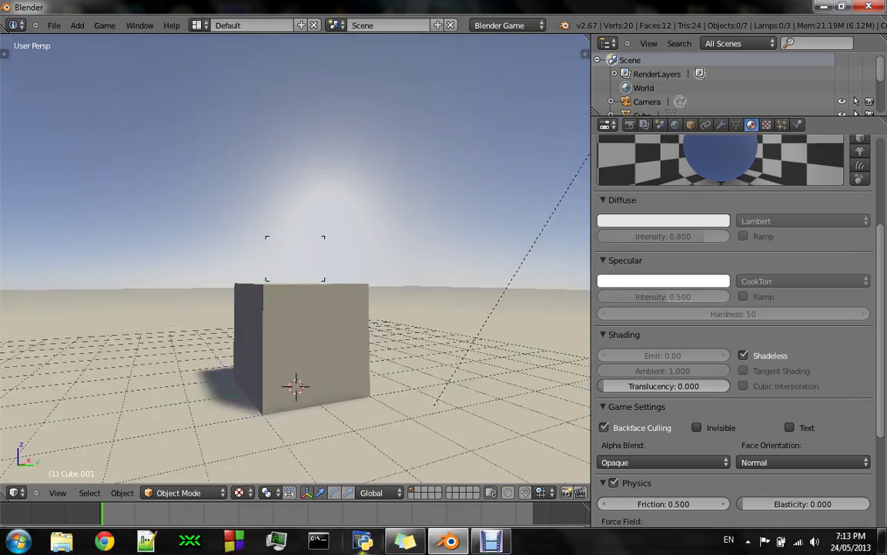
left_click(434, 193)
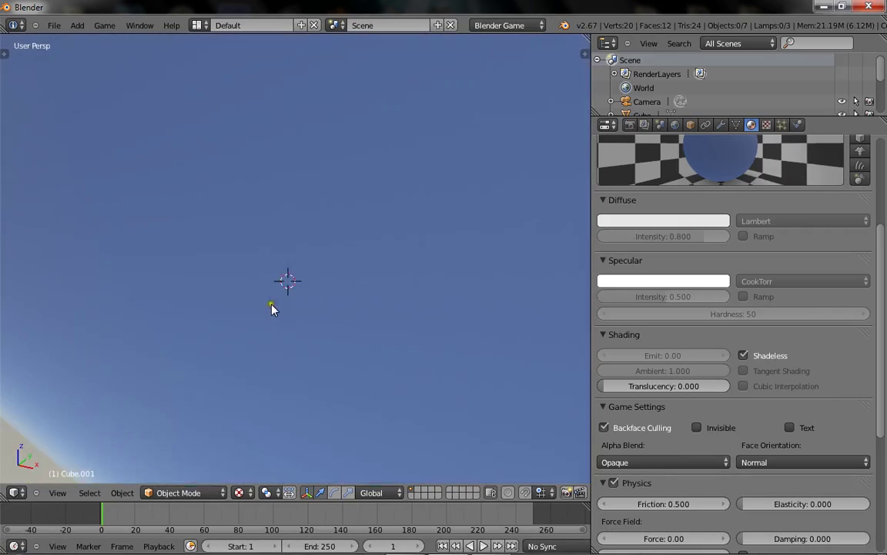
key("Escape")
scroll(275, 295, "down", 3)
middle_click_drag(275, 295, 493, 231)
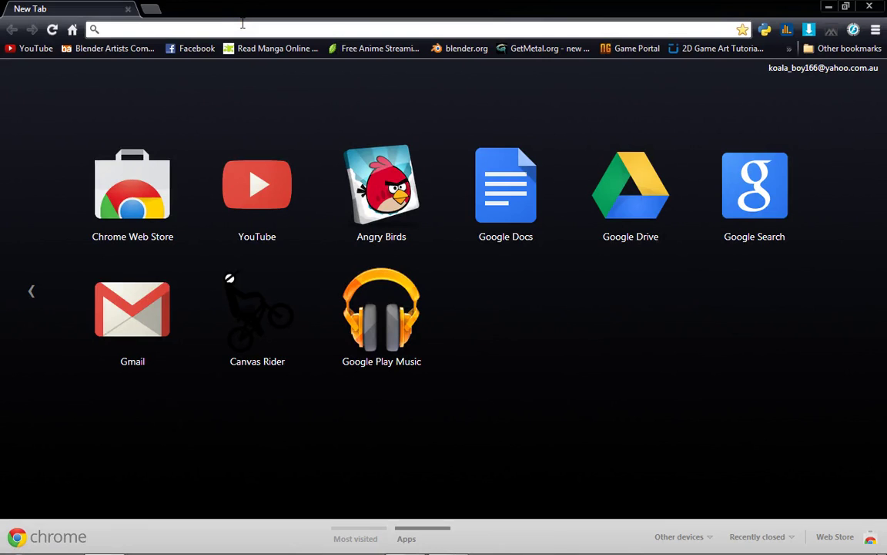
- Switch to Chrome, go to tutorialsforblender3d.com and open the Sky Box category of its game textures
type("tutorials ")
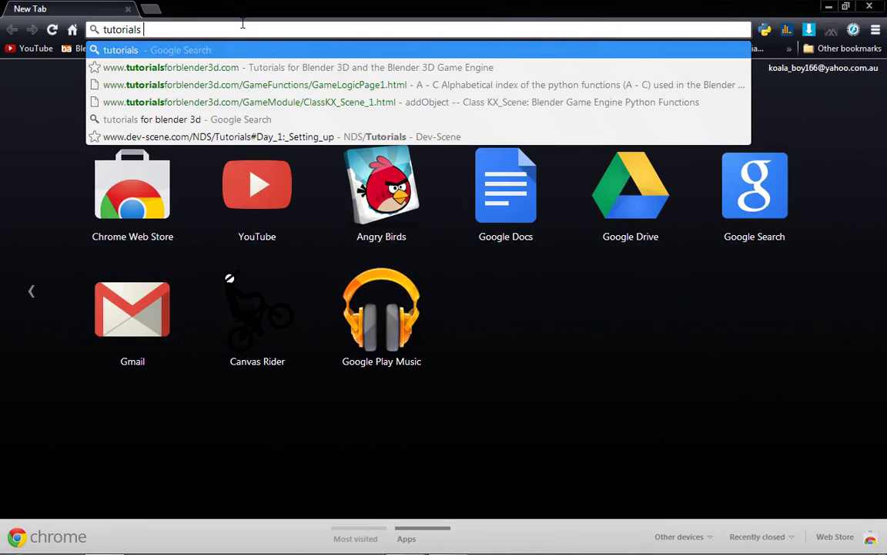
type("for br")
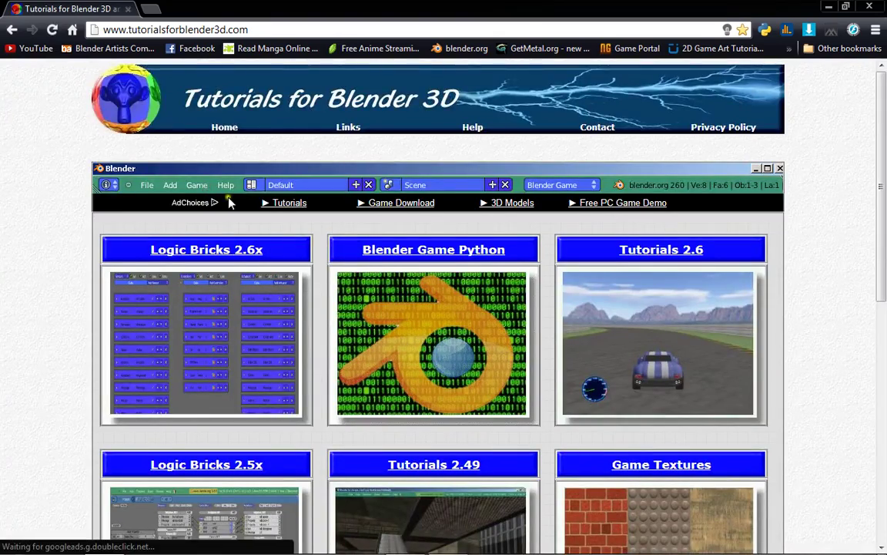
scroll(386, 353, "down", 3)
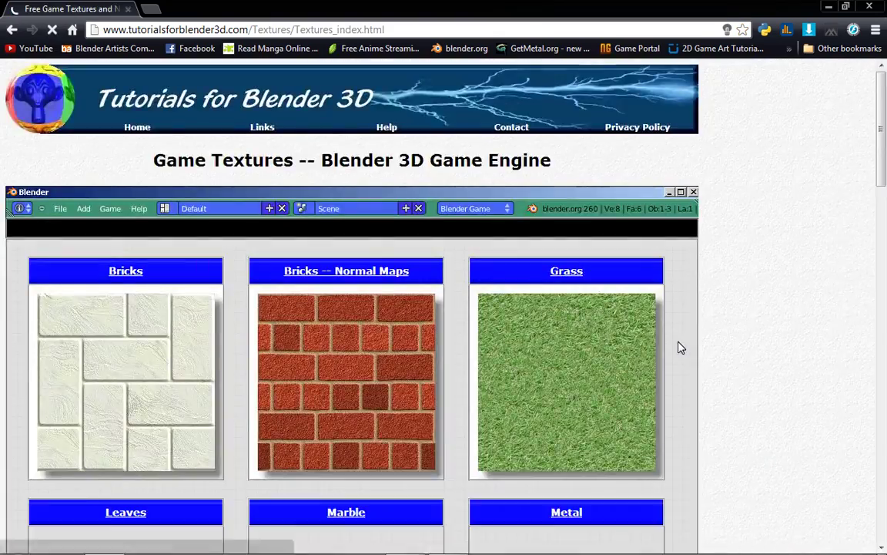
scroll(678, 347, "down", 10)
scroll(301, 261, "down", 1)
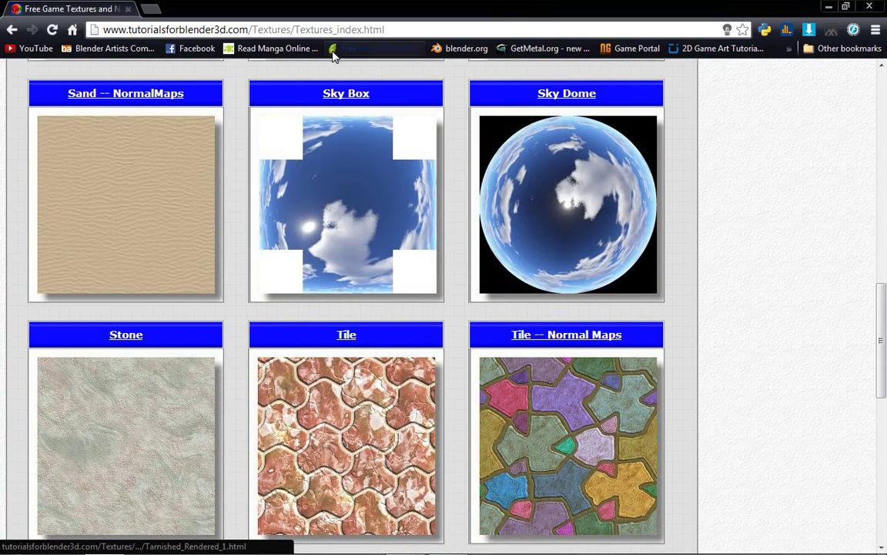
left_click(351, 96)
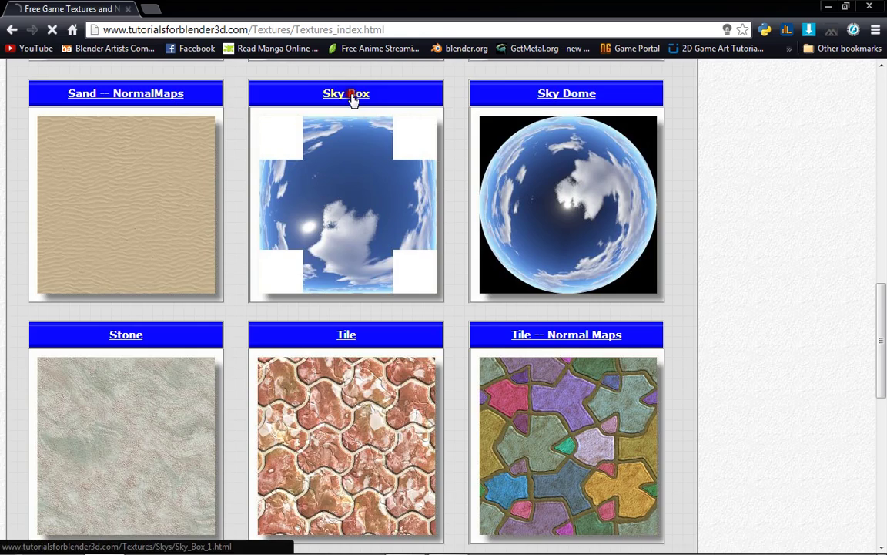
- Browse the Skybox 1 page and examine the available 1024 x 1024 sky box textures, including Cloudless Early
scroll(350, 100, "down", 4)
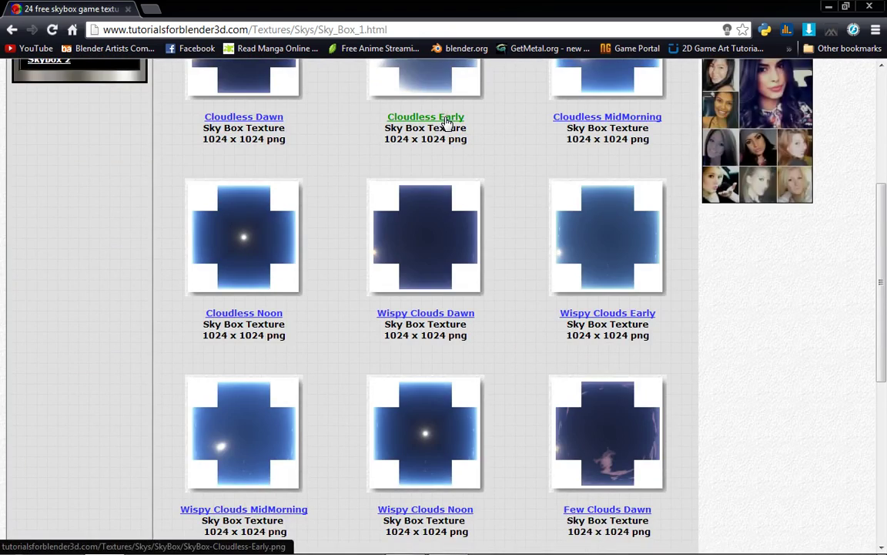
scroll(446, 123, "up", 1)
scroll(380, 240, "up", 1)
scroll(410, 224, "down", 1)
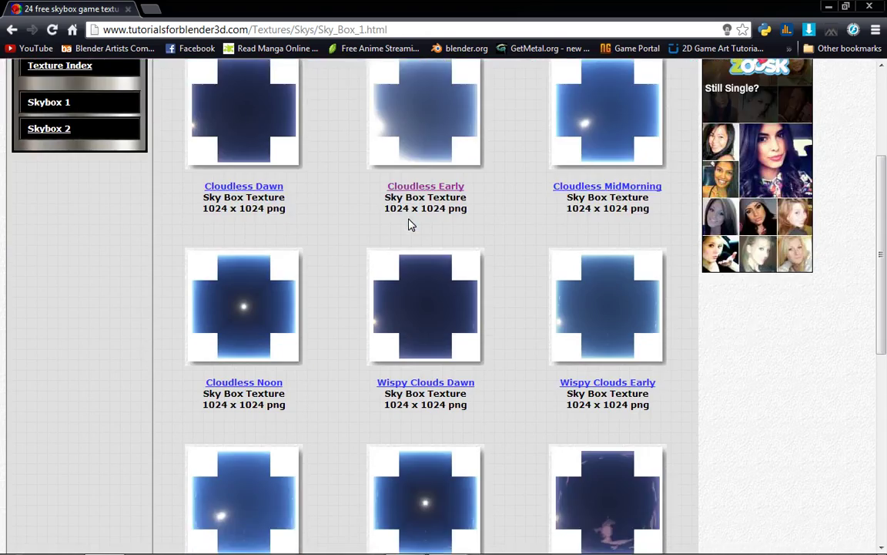
scroll(400, 213, "up", 1)
scroll(243, 192, "down", 8)
scroll(192, 166, "up", 4)
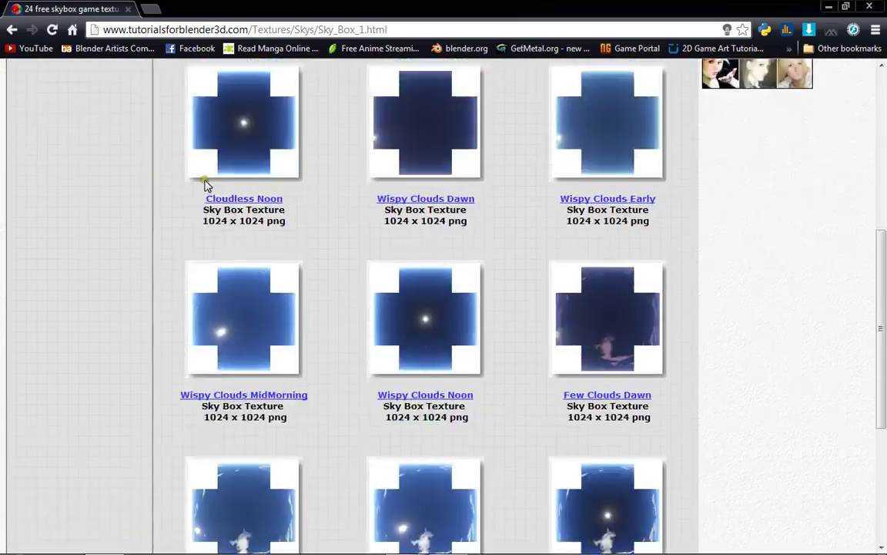
scroll(205, 184, "up", 2)
scroll(526, 292, "up", 3)
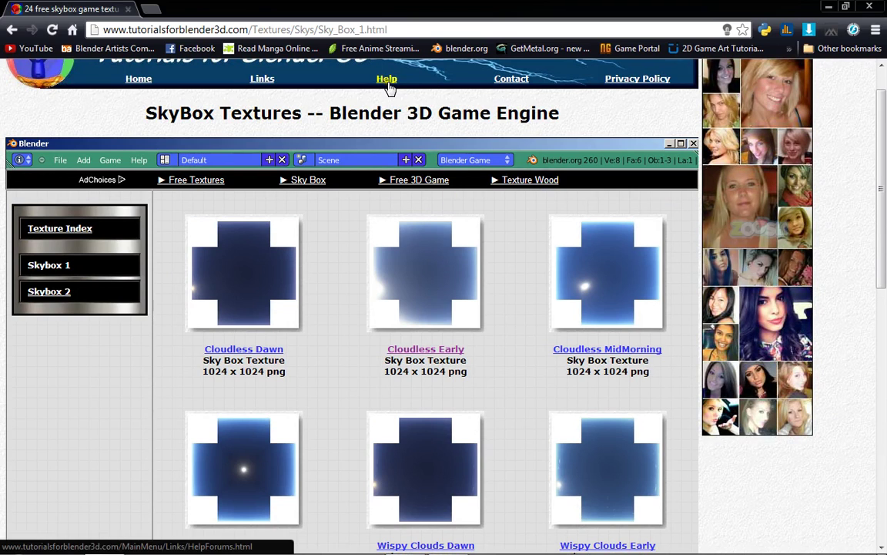
scroll(366, 259, "down", 1)
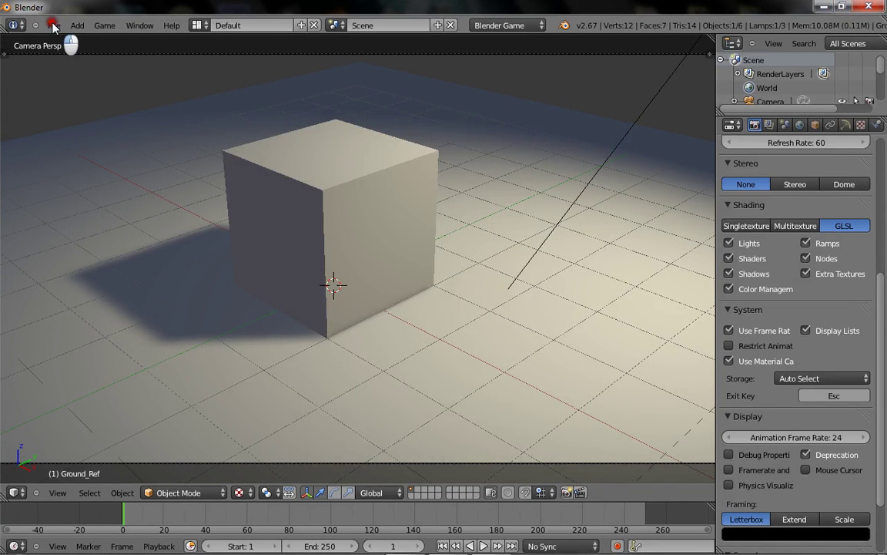
- In Blender, look through the add-on list in the user preferences and close the preferences
left_click(54, 26)
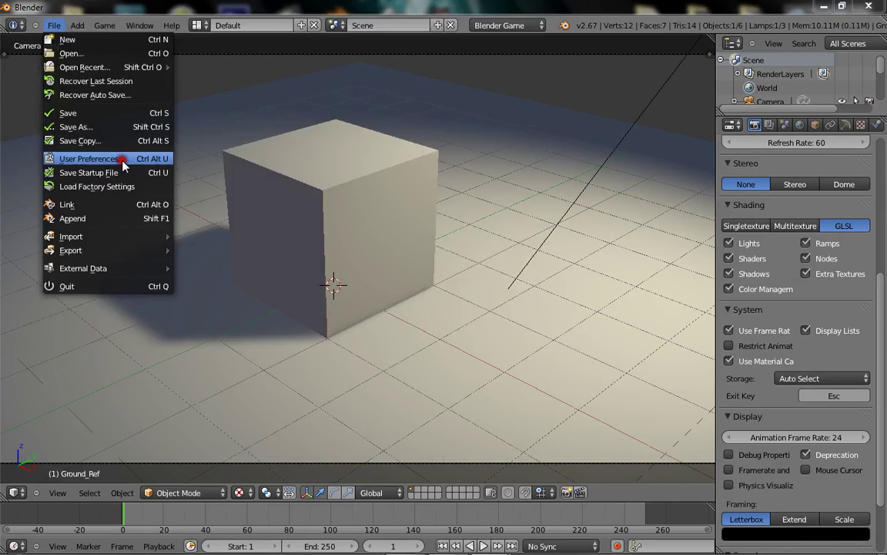
left_click(117, 159)
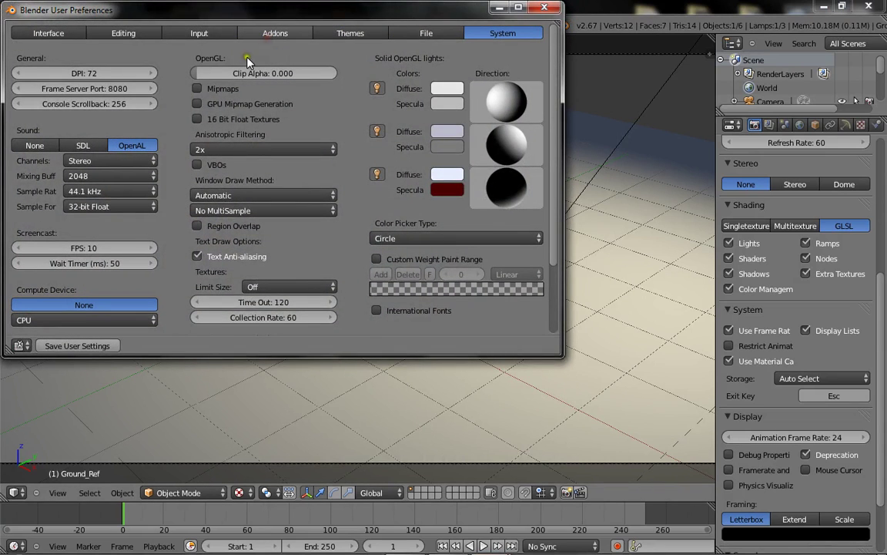
left_click(260, 34)
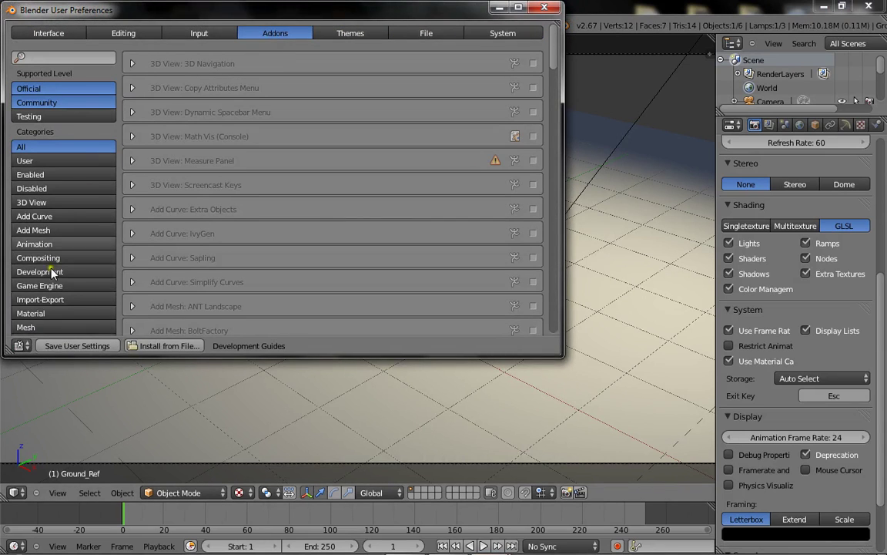
scroll(58, 304, "down", 1)
scroll(115, 213, "up", 1)
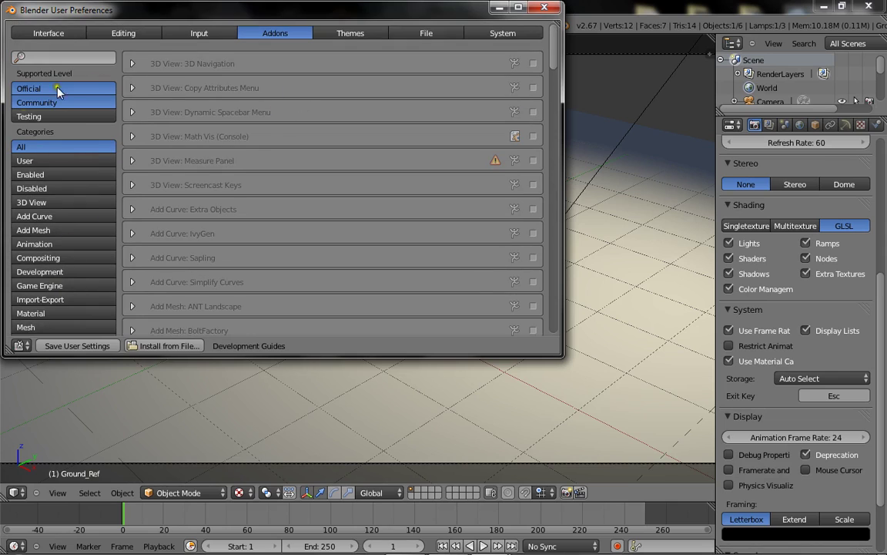
scroll(48, 165, "down", 6)
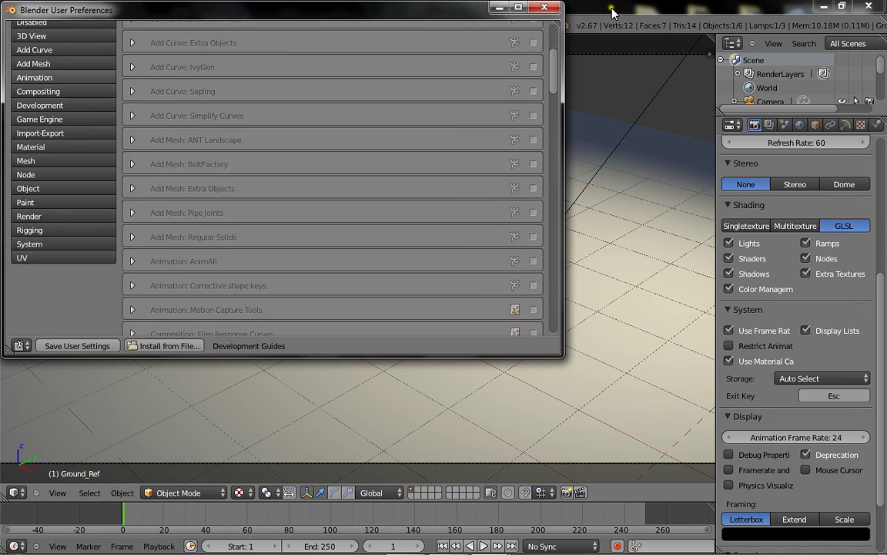
left_click(546, 11)
- Add a cube at the scene centre and scale it up until it encloses the ground plane
scroll(273, 214, "down", 4)
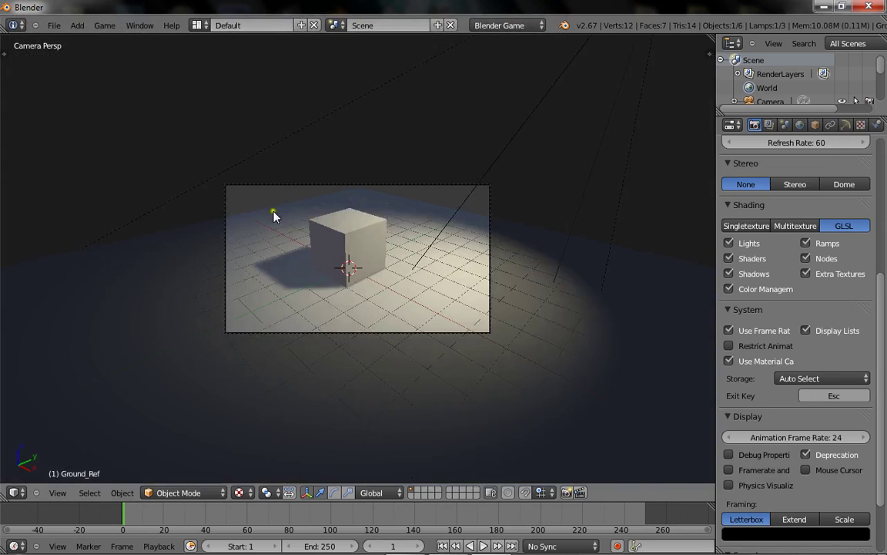
middle_click_drag(273, 214, 432, 223)
scroll(432, 223, "down", 5)
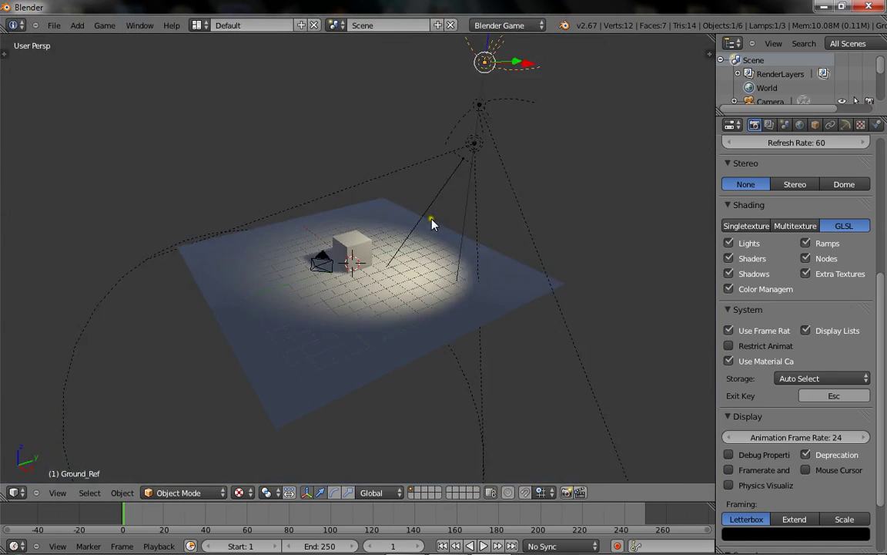
scroll(431, 223, "down", 3)
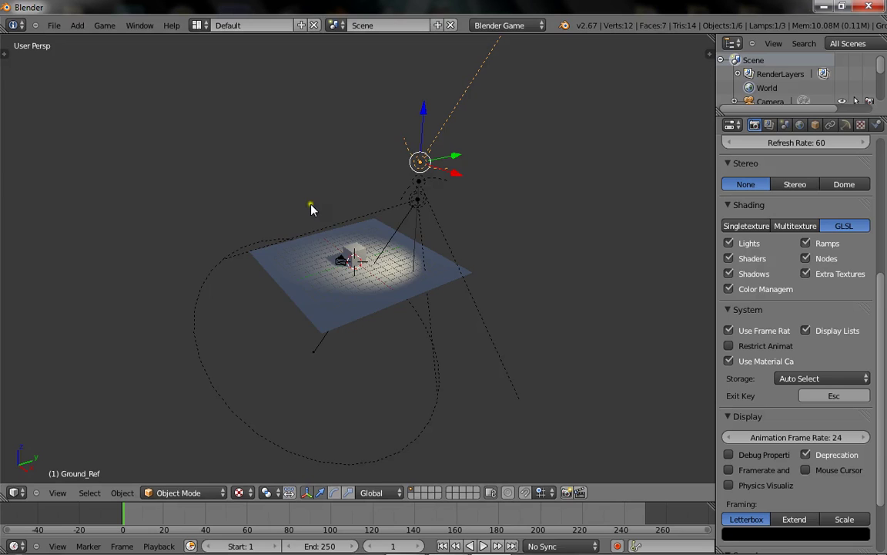
key("shift+a")
mouse_move(312, 205)
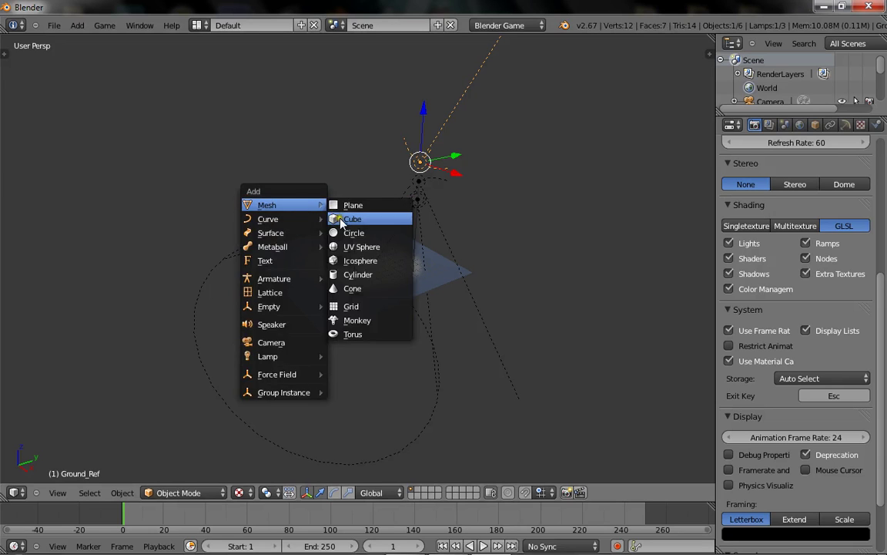
left_click(351, 219)
key("s")
left_click(712, 189)
key("s")
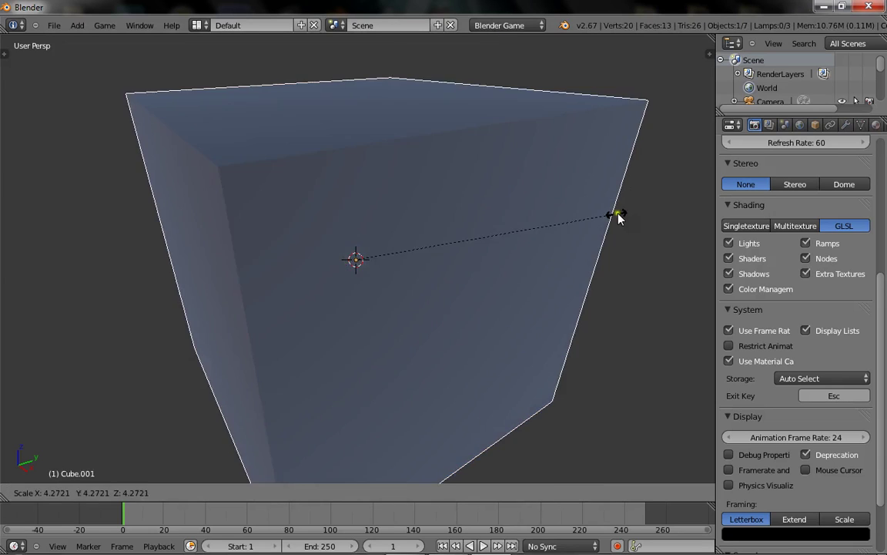
left_click(619, 212)
key("s")
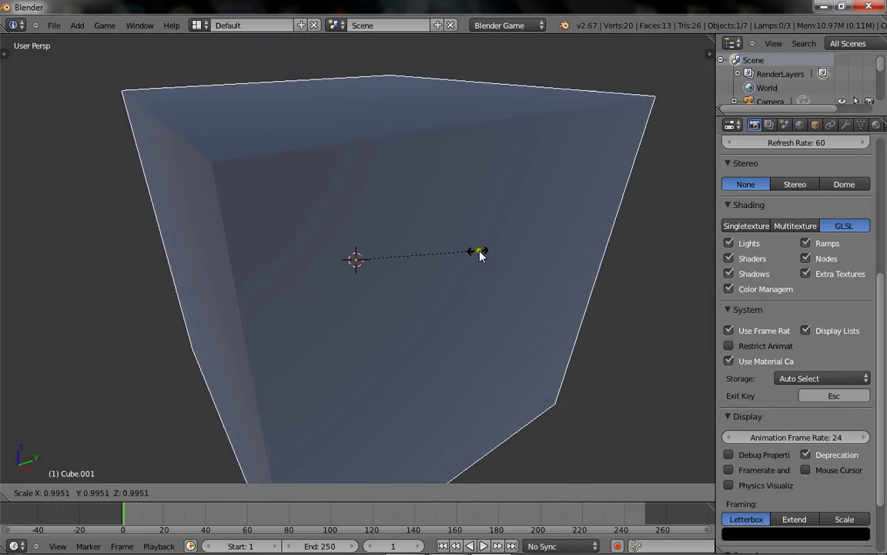
left_click(479, 249)
- Test-run the game several times to check how the large cube's faces appear from inside and outside
scroll(479, 250, "up", 4)
middle_click_drag(479, 250, 489, 248)
key("p")
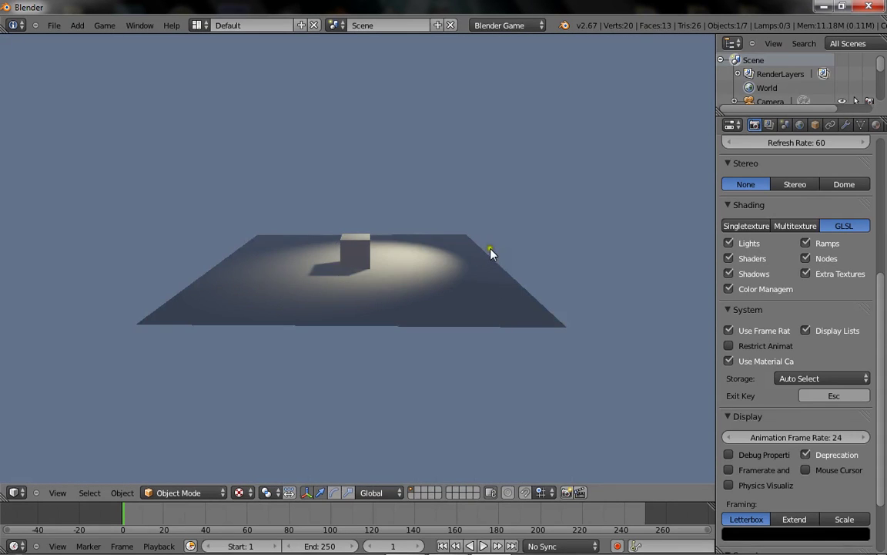
key("Escape")
scroll(325, 286, "up", 2)
middle_click_drag(325, 287, 402, 295)
key("p")
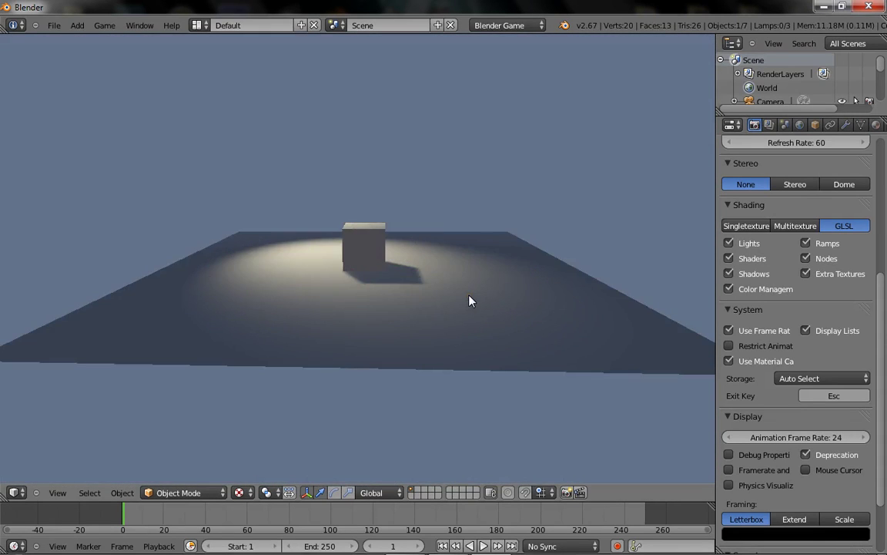
key("Escape")
scroll(439, 322, "up", 6)
key("p")
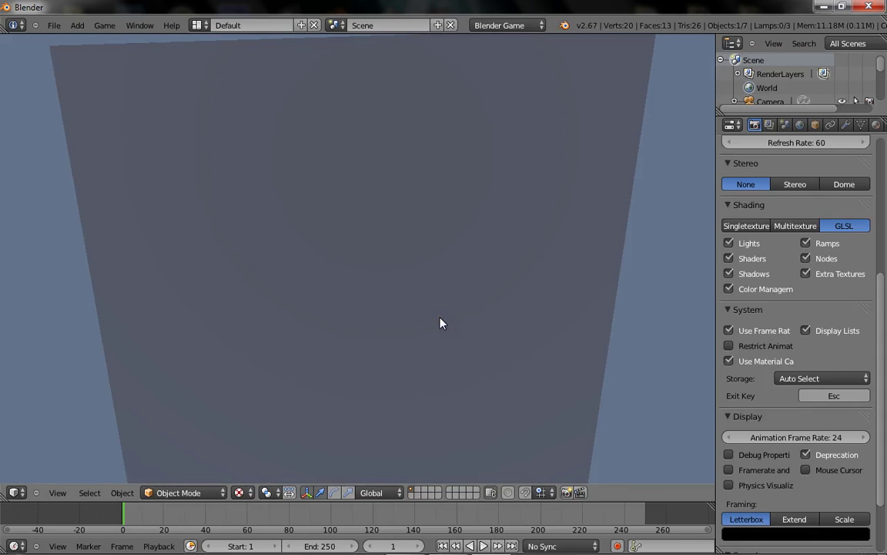
key("Escape")
scroll(439, 322, "down", 6)
scroll(408, 259, "up", 1)
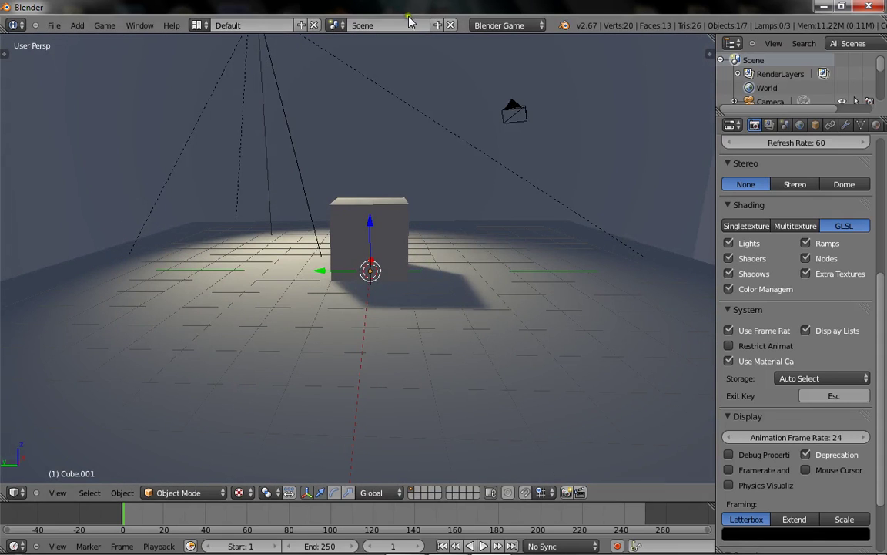
- Flip the normals of all faces of the large cube and test-run the game again
key("Tab")
key("w")
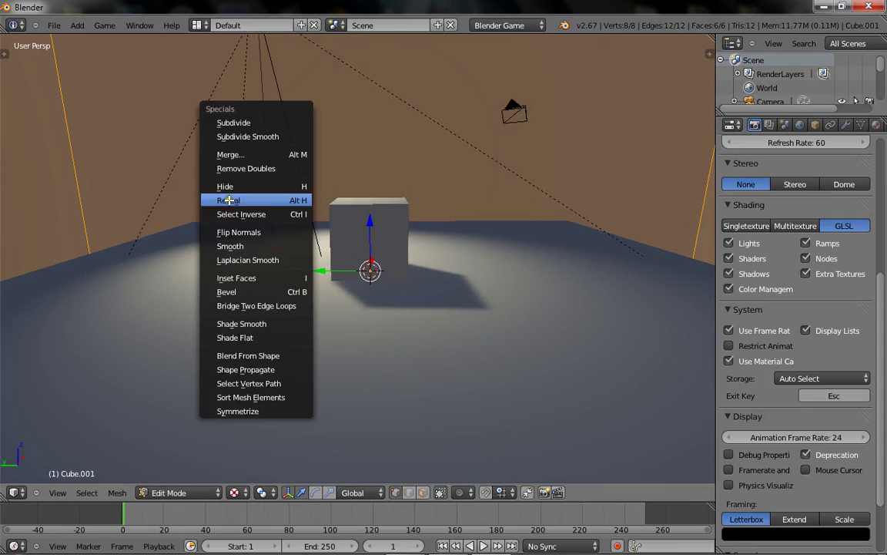
left_click(245, 231)
key("Tab")
scroll(228, 174, "down", 5)
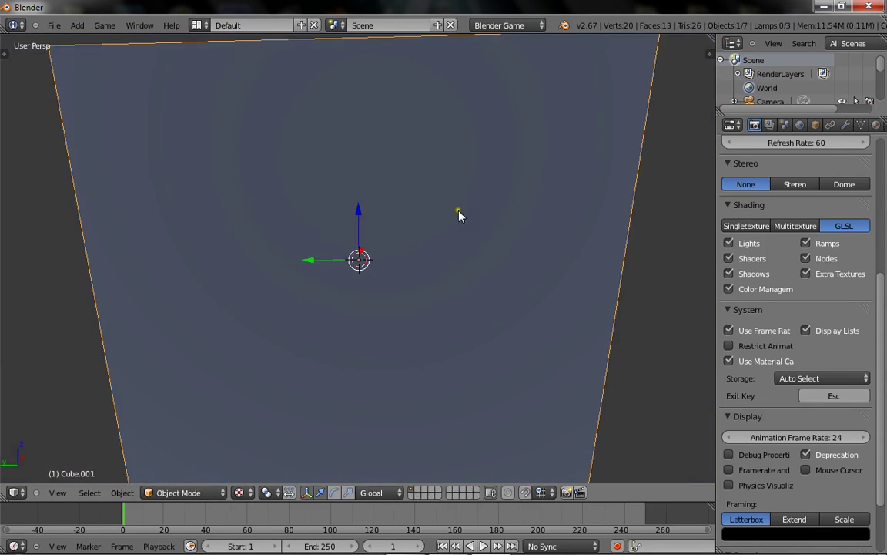
key("p")
key("Escape")
scroll(358, 253, "up", 8)
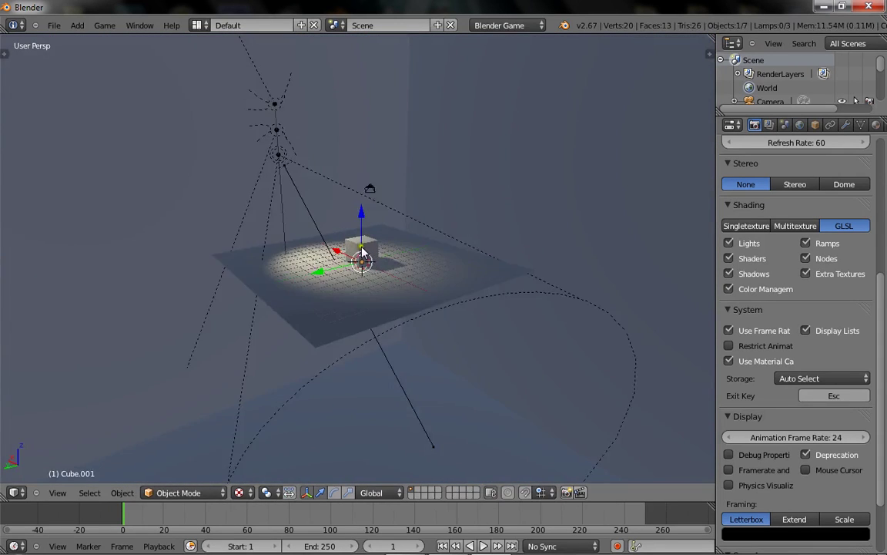
scroll(446, 224, "down", 5)
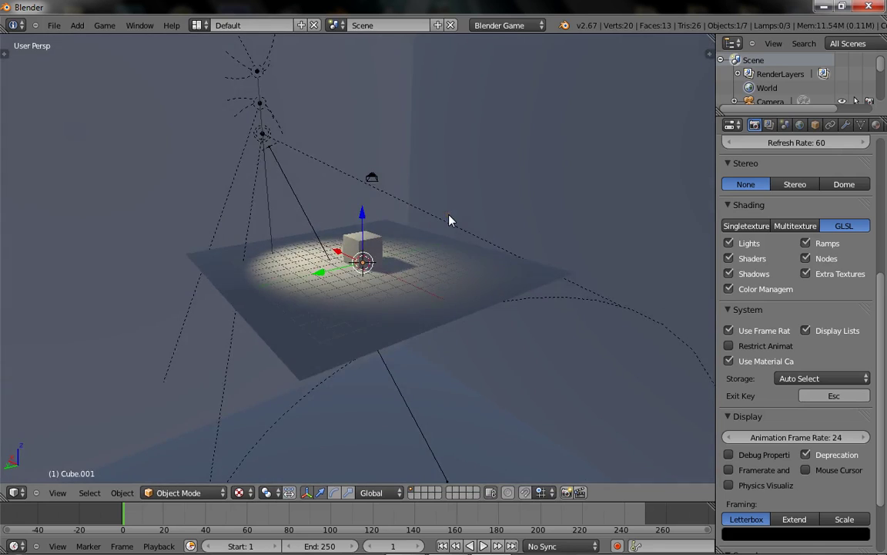
- Select the four bottom vertices of the large cube in edit mode and delete its bottom face
key("Tab")
key("alt+z")
scroll(442, 231, "down", 3)
middle_click_drag(368, 303, 394, 160)
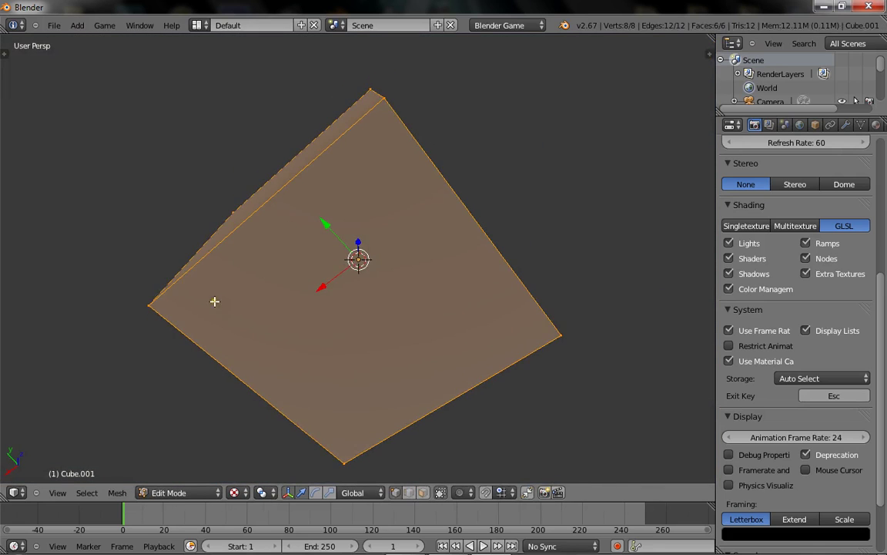
middle_click_drag(215, 302, 189, 279)
key("Tab")
key("Tab")
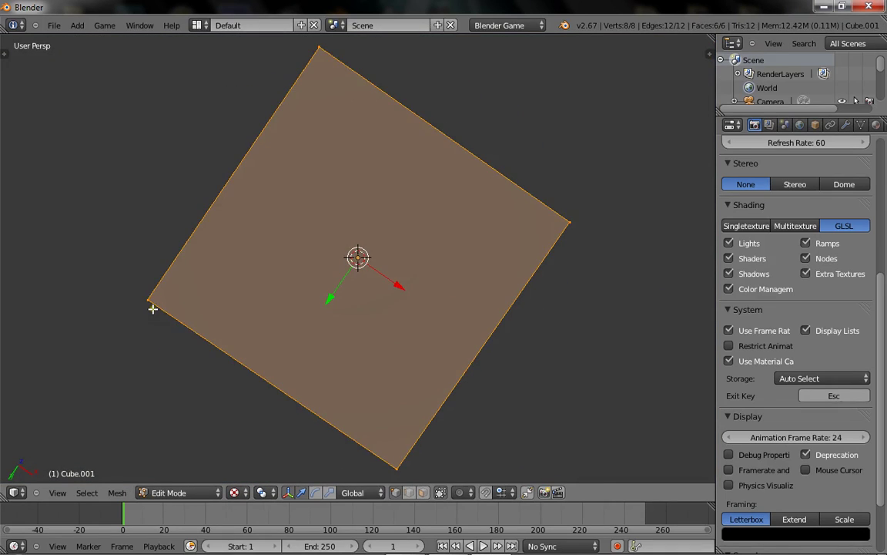
right_click(153, 309)
middle_click_drag(153, 309, 199, 156)
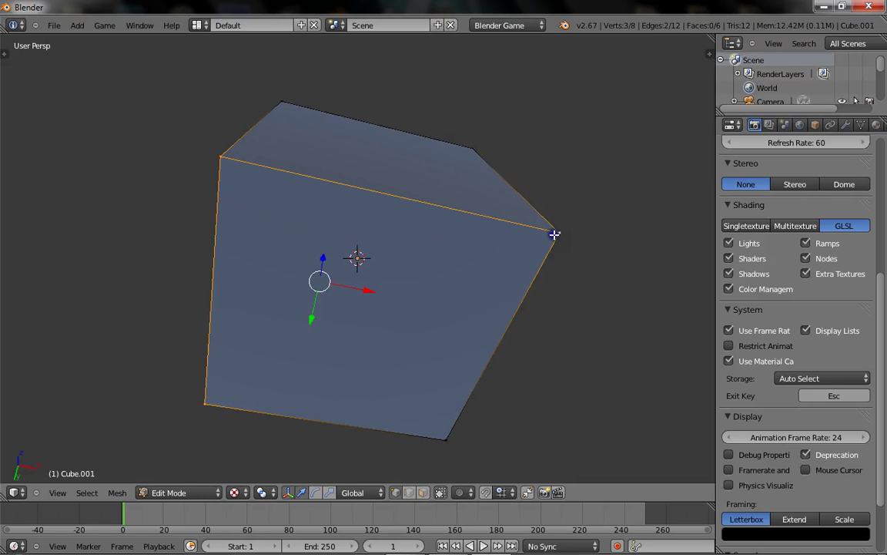
right_click(443, 444, "shift")
middle_click_drag(440, 451, 467, 322)
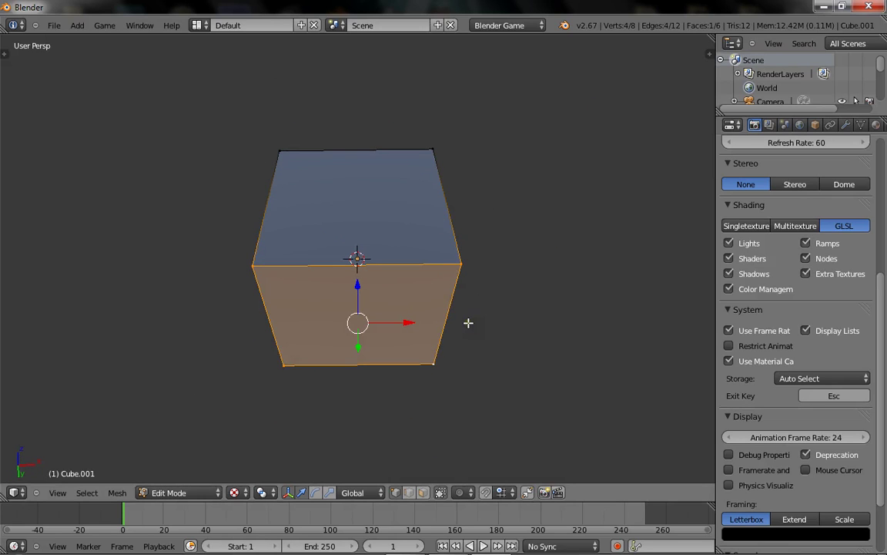
key("x")
left_click(446, 360)
scroll(293, 351, "up", 3)
middle_click_drag(293, 350, 349, 424)
key("Tab")
- Move the large cube straight up in grid steps until its open underside sits at floor level
scroll(301, 307, "up", 6)
key("KP_Decimal")
scroll(324, 255, "down", 3)
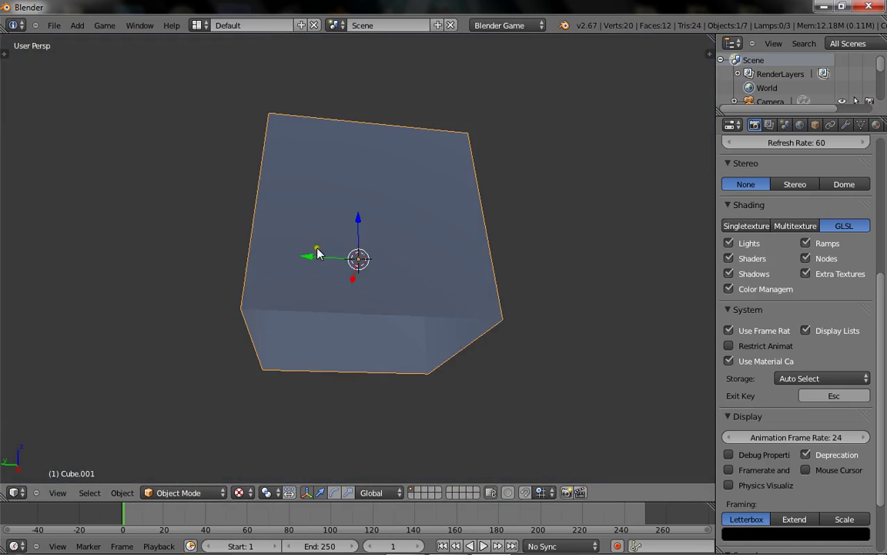
left_click_drag(360, 225, 369, 150, "ctrl")
- Select the large cube's four top vertices in edit mode and lower the top face to flatten the box
key("Tab")
scroll(369, 157, "up", 3)
middle_click_drag(370, 158, 299, 175)
scroll(489, 212, "down", 6)
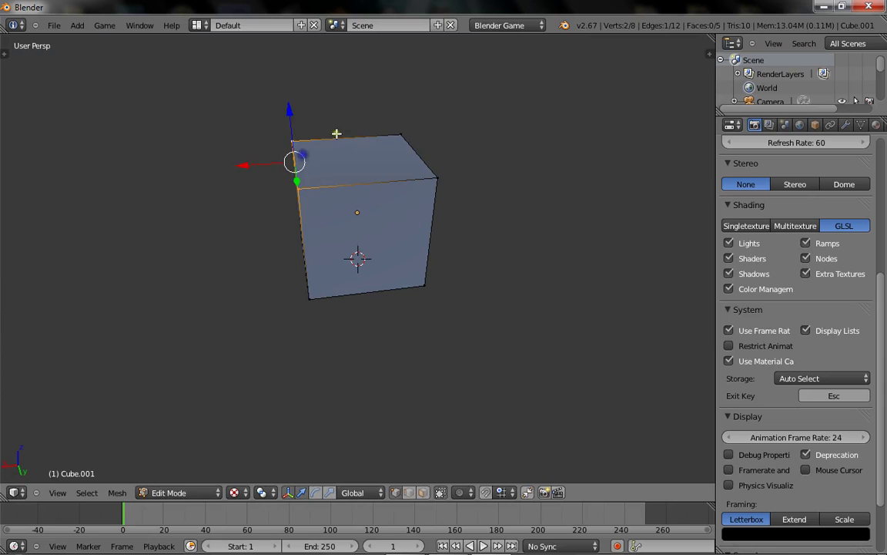
right_click(426, 176, "shift")
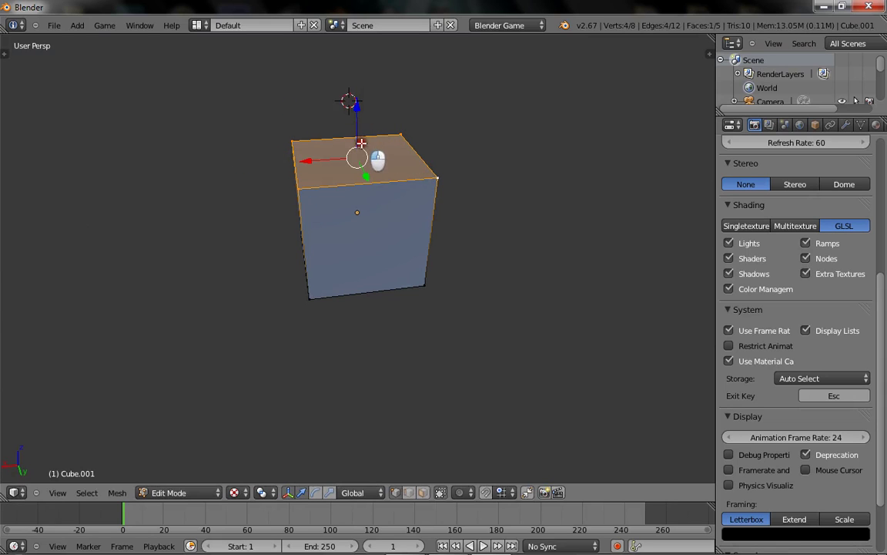
left_click_drag(359, 101, 363, 159)
scroll(391, 269, "up", 7)
middle_click_drag(386, 284, 348, 143)
scroll(348, 143, "down", 3)
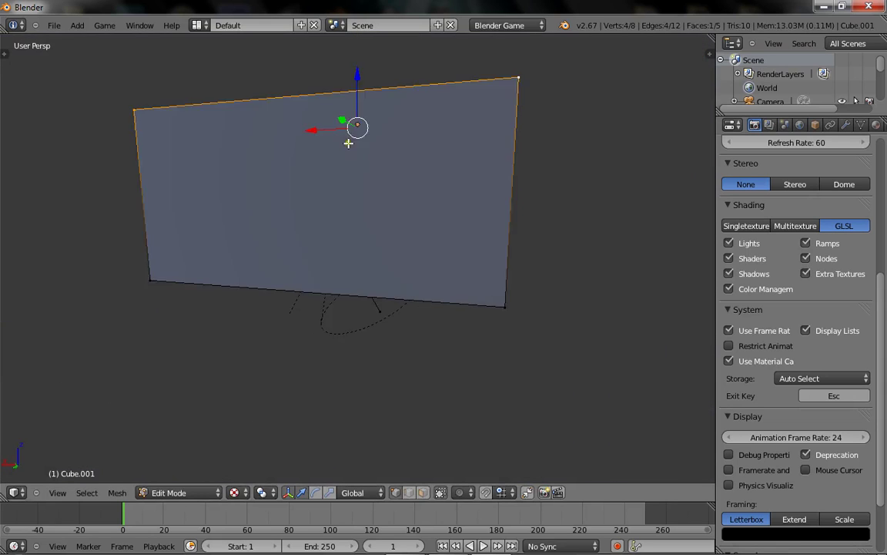
scroll(348, 144, "down", 4)
key("Tab")
- Scale up the floor plane until it covers the whole open underside of the large cube
scroll(464, 206, "up", 5)
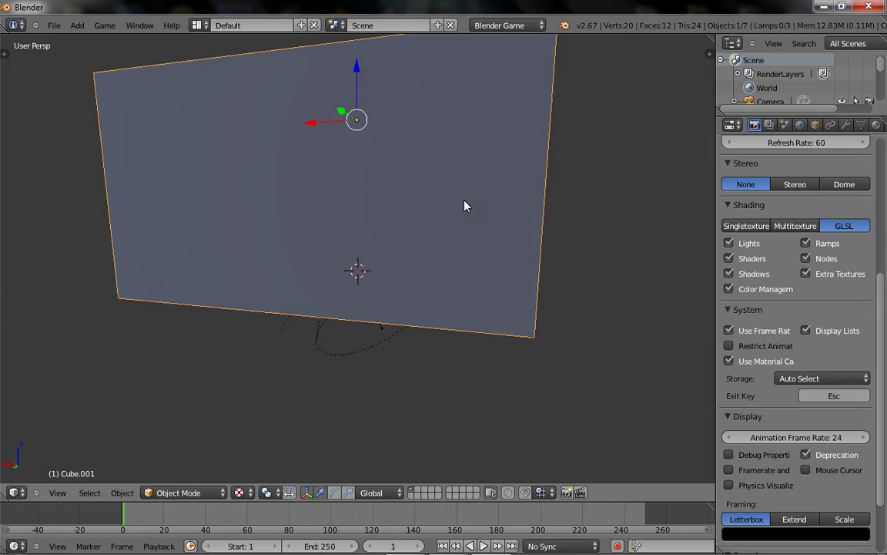
scroll(464, 206, "up", 1)
scroll(491, 278, "up", 6)
middle_click_drag(545, 222, 416, 258)
scroll(416, 259, "down", 6)
scroll(400, 261, "up", 4)
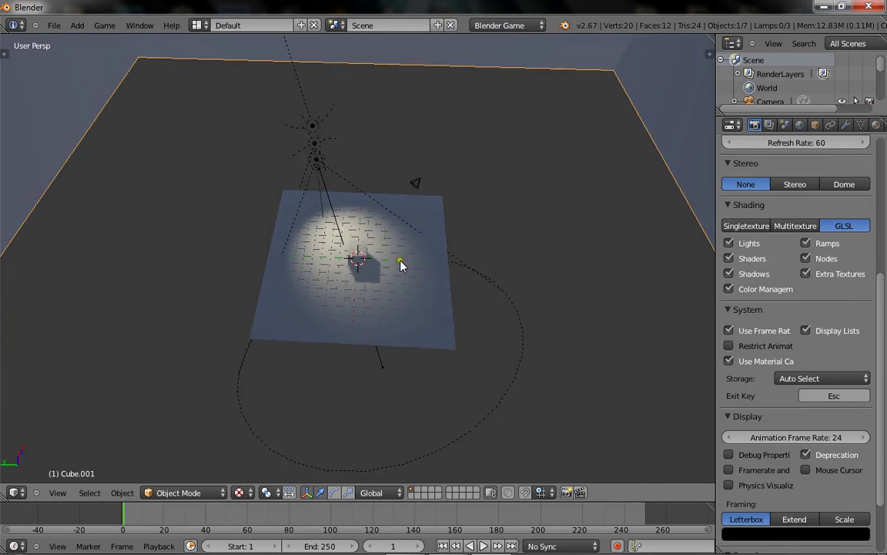
right_click(400, 265)
key("s")
left_click(612, 248)
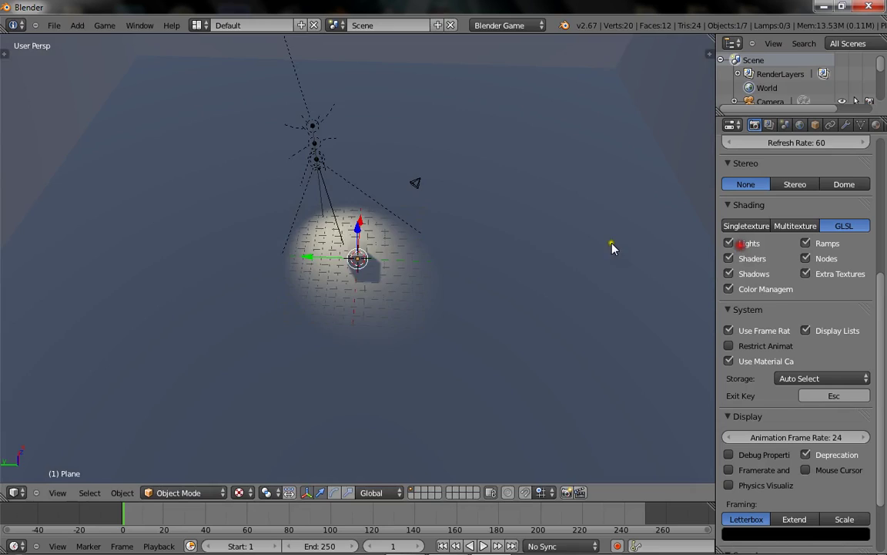
- Give the large cube a new material named Skybox and make it shadeless
middle_click_drag(613, 248, 568, 210)
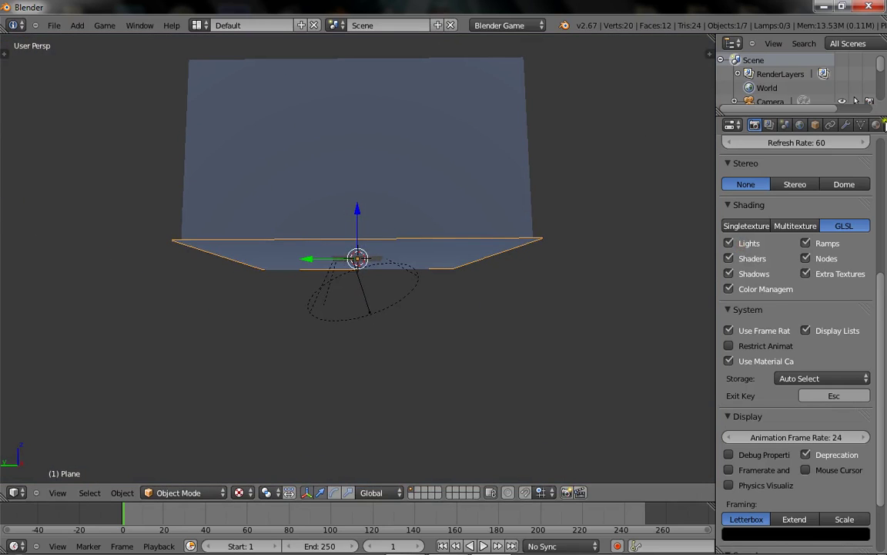
left_click(841, 124)
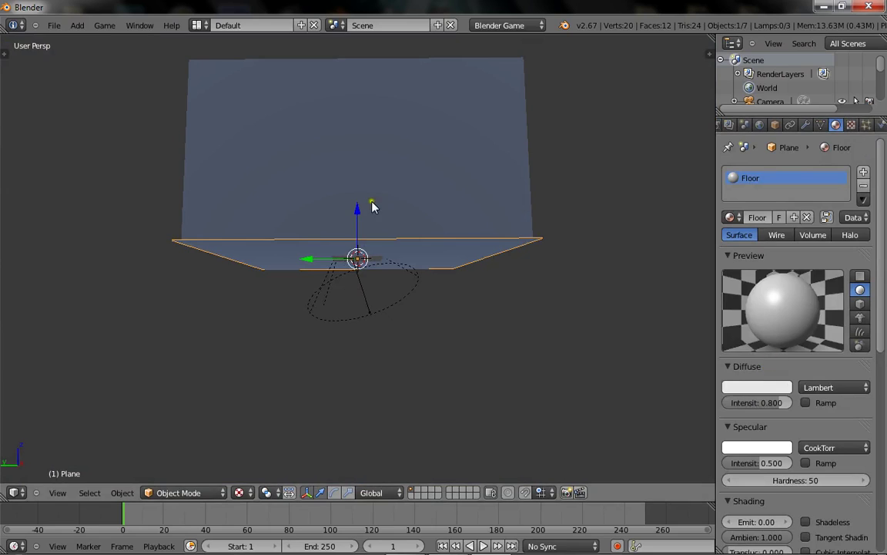
right_click(370, 203)
left_click(760, 223)
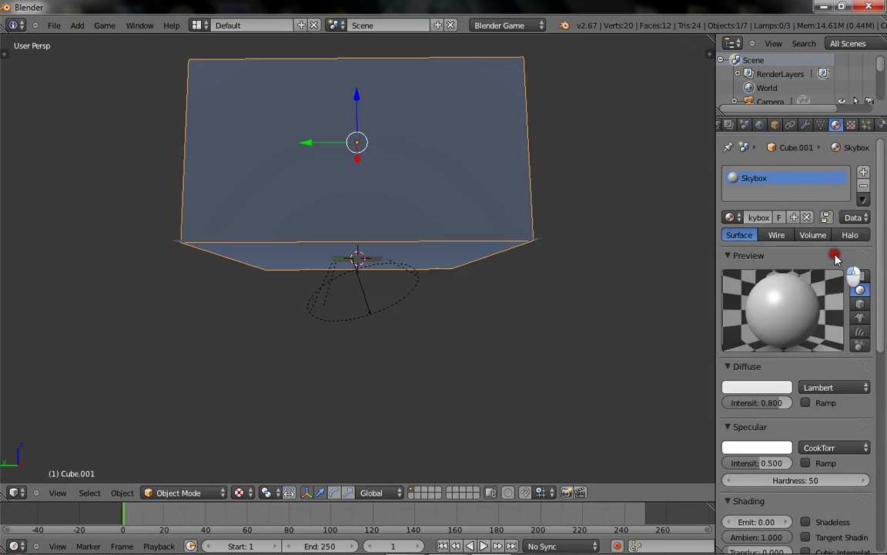
scroll(816, 323, "down", 5)
left_click(804, 410)
scroll(803, 410, "up", 5)
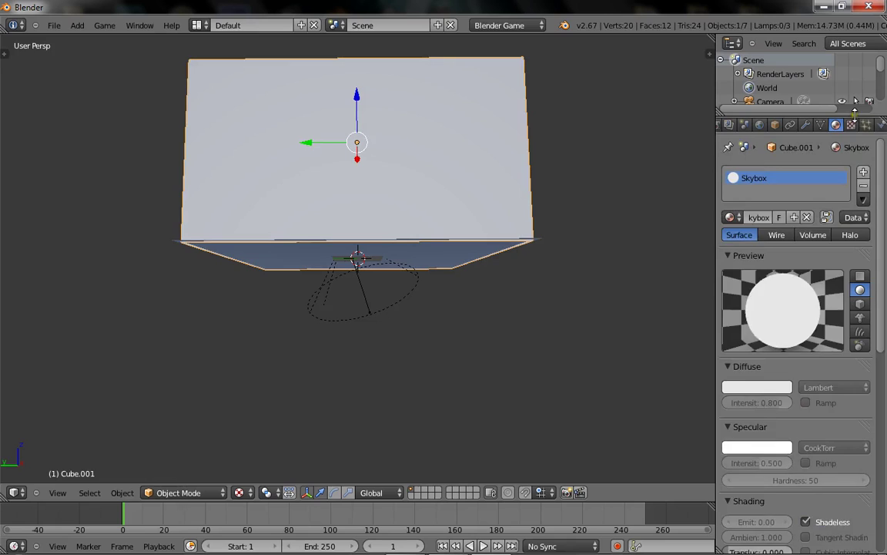
- Add a texture named Skybox to the cube's material and set its type to Image or Movie
left_click(850, 124)
left_click(798, 278)
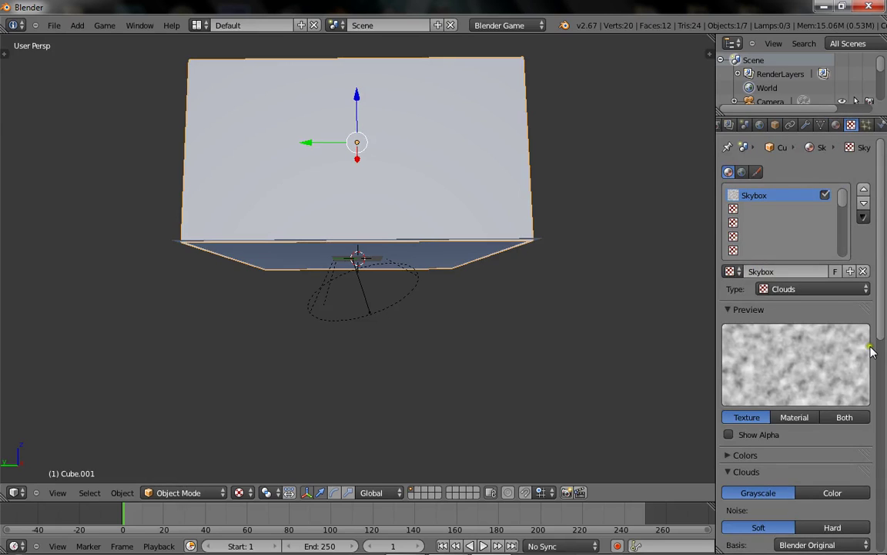
left_click(801, 289)
left_click(795, 199)
- Load SkyBox-Cloudless-Early.png from the desktop as the texture's image and inspect it on the cube
scroll(802, 214, "down", 5)
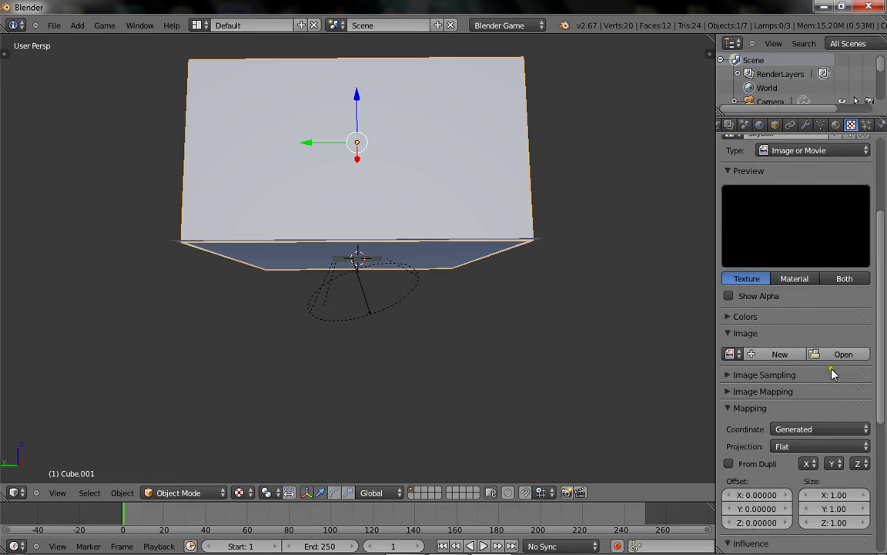
left_click(831, 341)
left_click(738, 333)
left_click(842, 349)
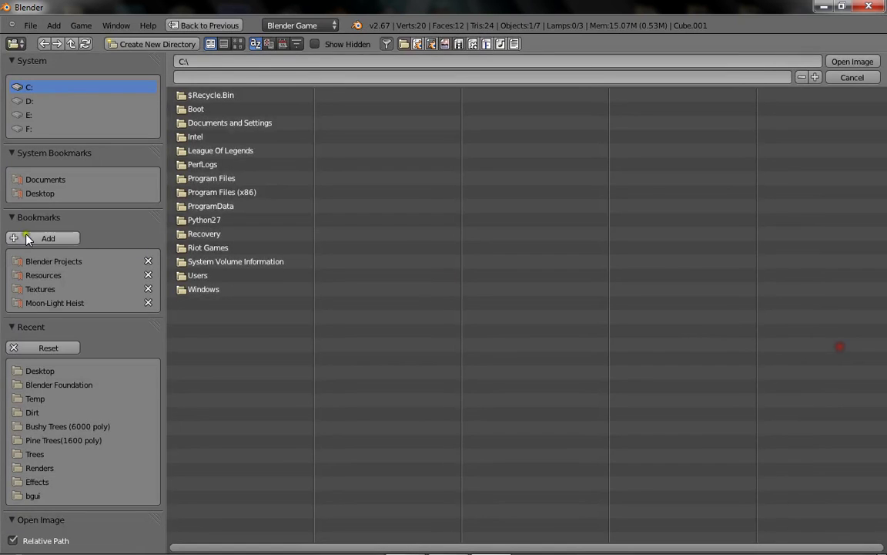
left_click(36, 194)
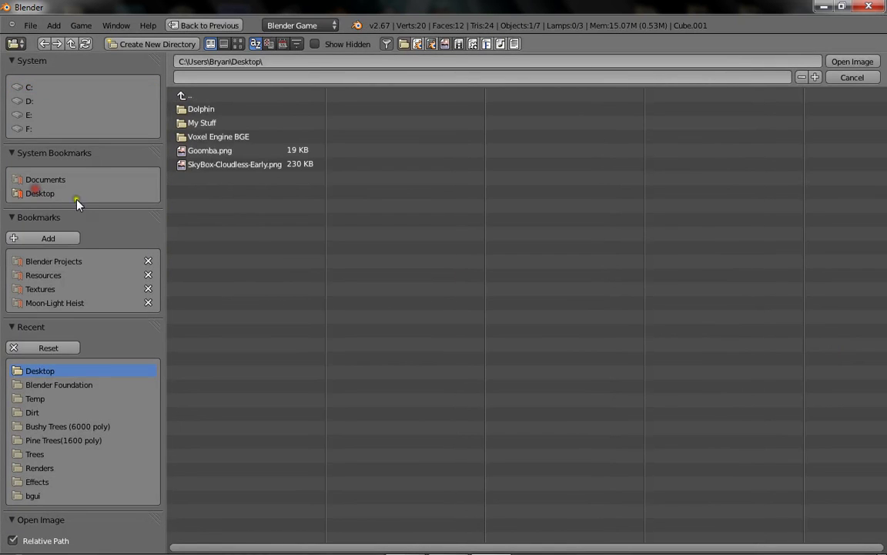
double_click(211, 165)
scroll(299, 184, "up", 4)
middle_click_drag(298, 184, 450, 289)
scroll(450, 289, "down", 5)
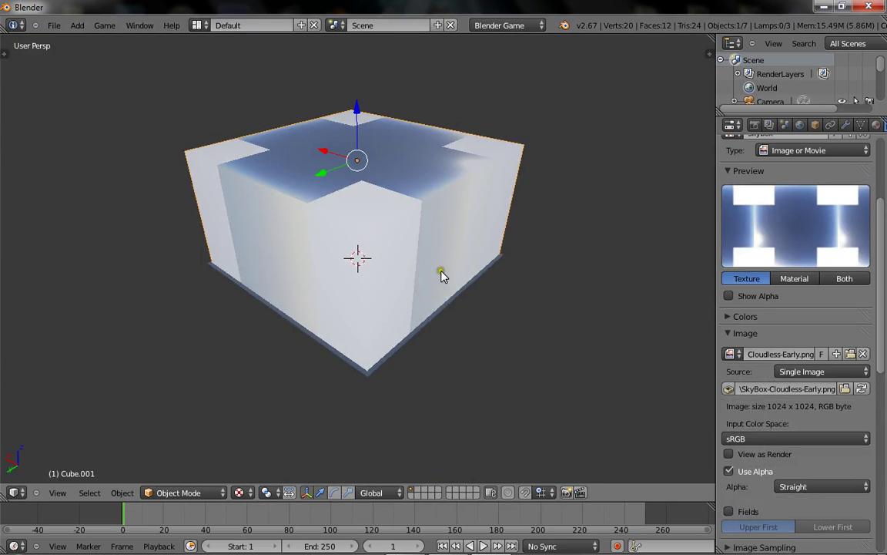
- Unwrap the cube's top face with Smart UV Project, keeping the default angle limit of 66
key("Tab")
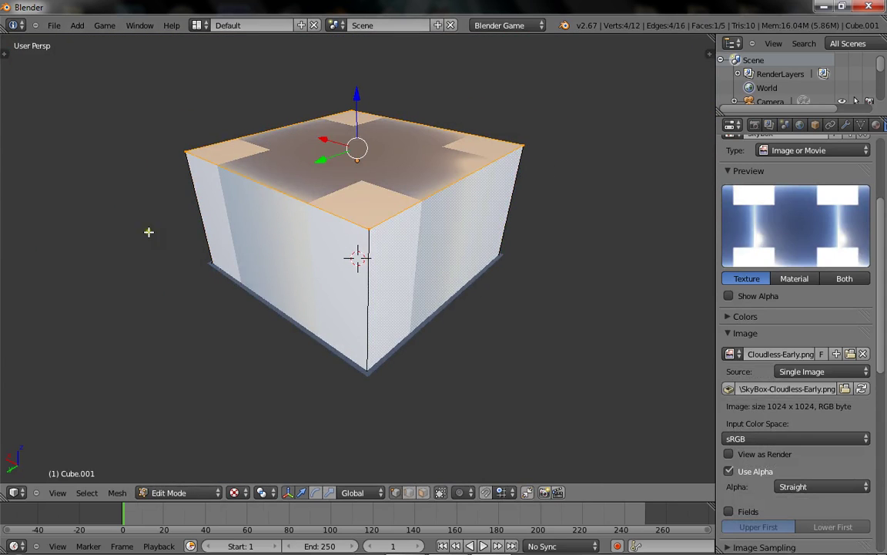
key("u")
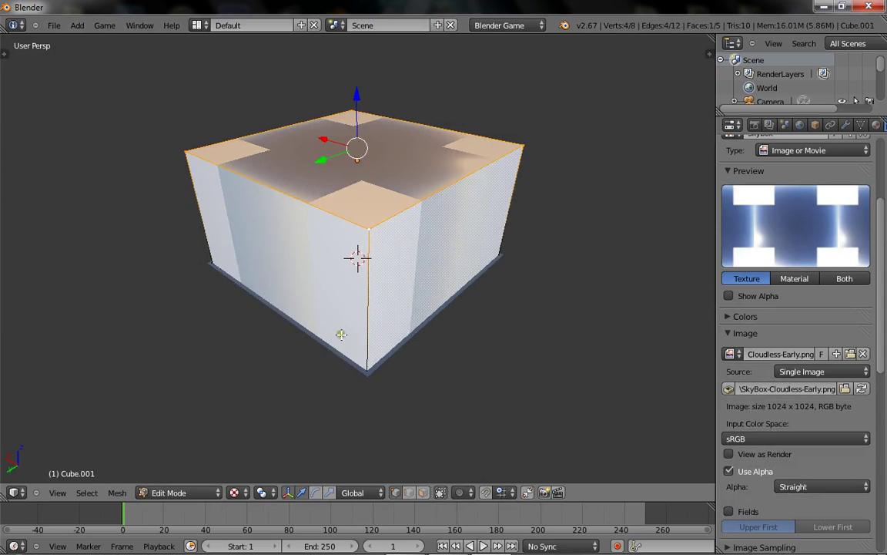
key("u")
left_click(325, 248)
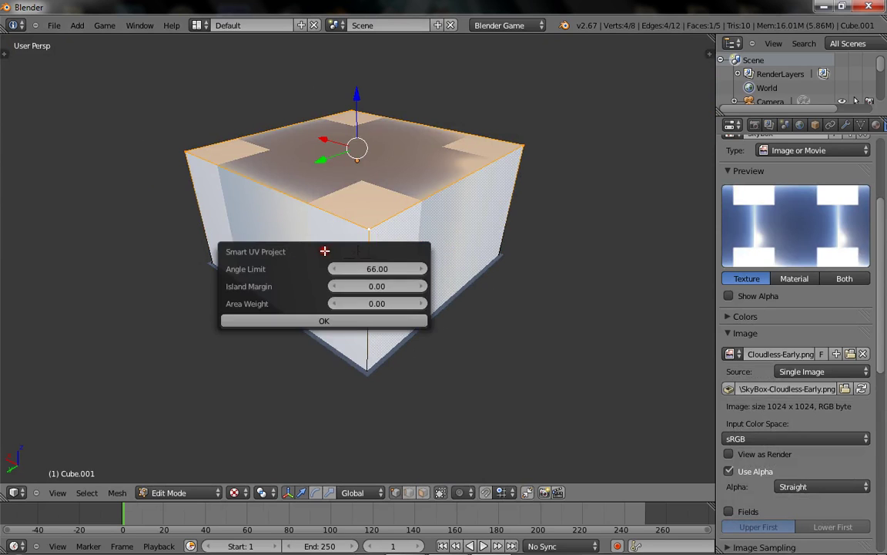
left_click(341, 319)
scroll(348, 305, "up", 5)
scroll(509, 364, "down", 4)
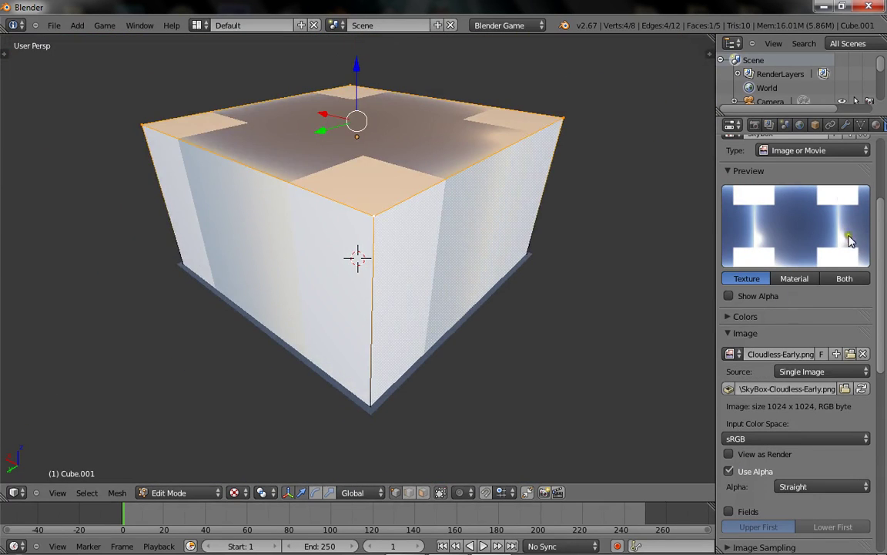
- Set the texture's mapping coordinates to UV, check the cube's sides and leave edit mode
scroll(800, 84, "down", 1)
scroll(777, 300, "down", 5)
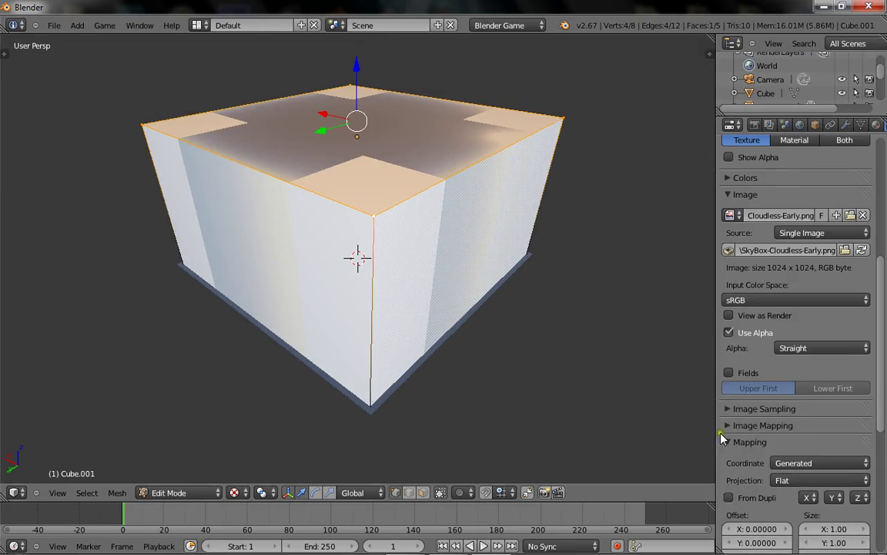
left_click(798, 467)
left_click(796, 407)
scroll(426, 291, "up", 3)
scroll(426, 291, "down", 4)
middle_click_drag(426, 291, 479, 295)
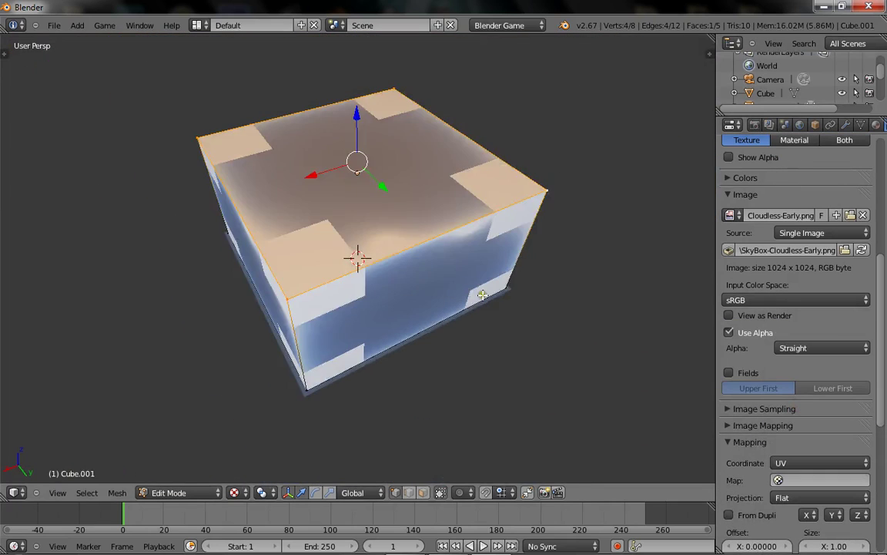
key("Tab")
- Switch to the UV Editing screen layout and show the whole textured cube in its 3D view
left_click(197, 25)
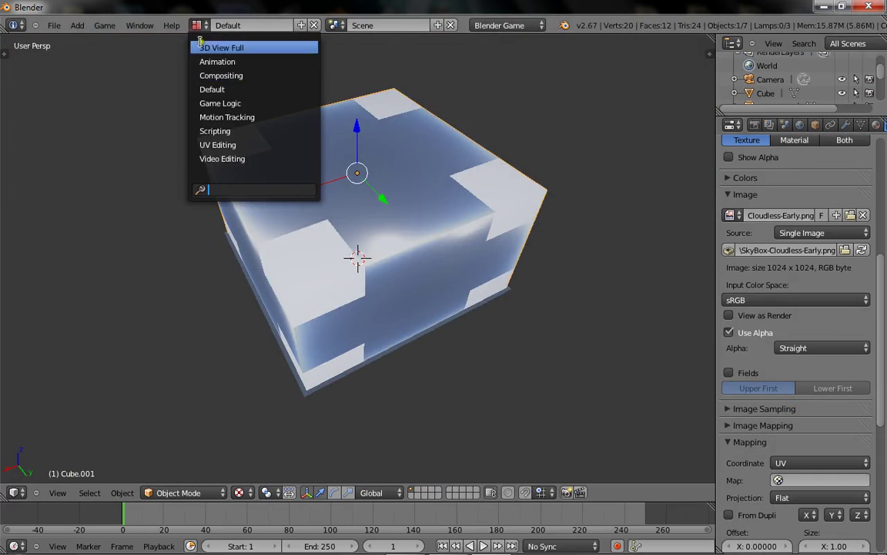
left_click(218, 145)
scroll(654, 193, "down", 3)
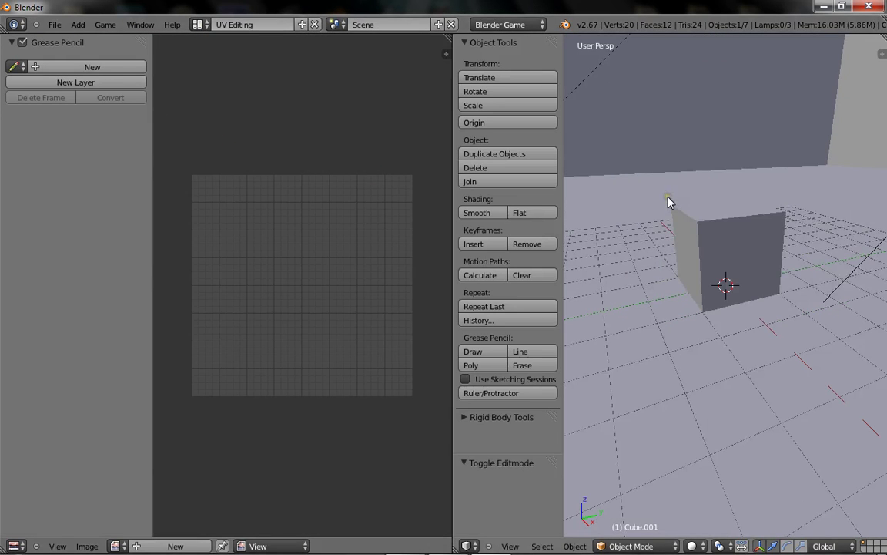
scroll(707, 204, "down", 5)
scroll(752, 139, "down", 3)
middle_click_drag(669, 200, 723, 273)
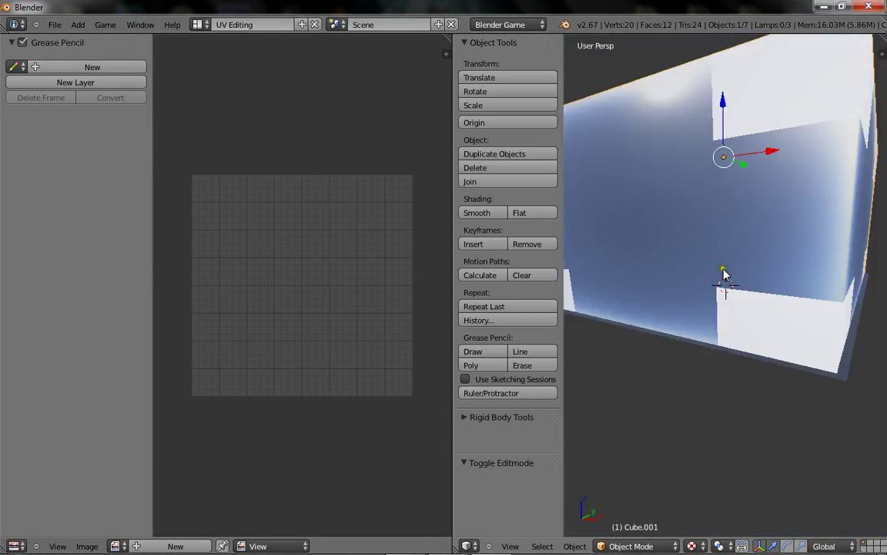
scroll(723, 273, "down", 1)
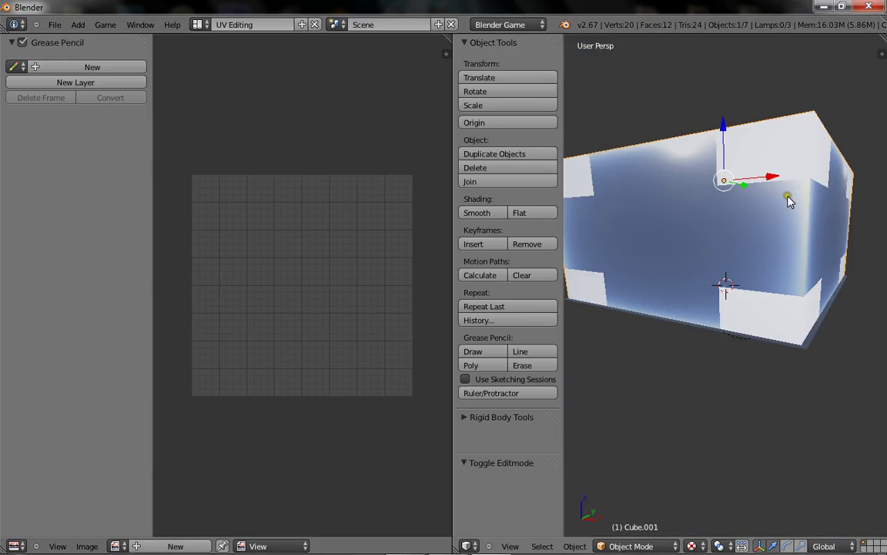
- Hide the tool shelf of the 3D view while keeping the image editor's side panel shown
key("t")
key("t")
key("n")
key("t")
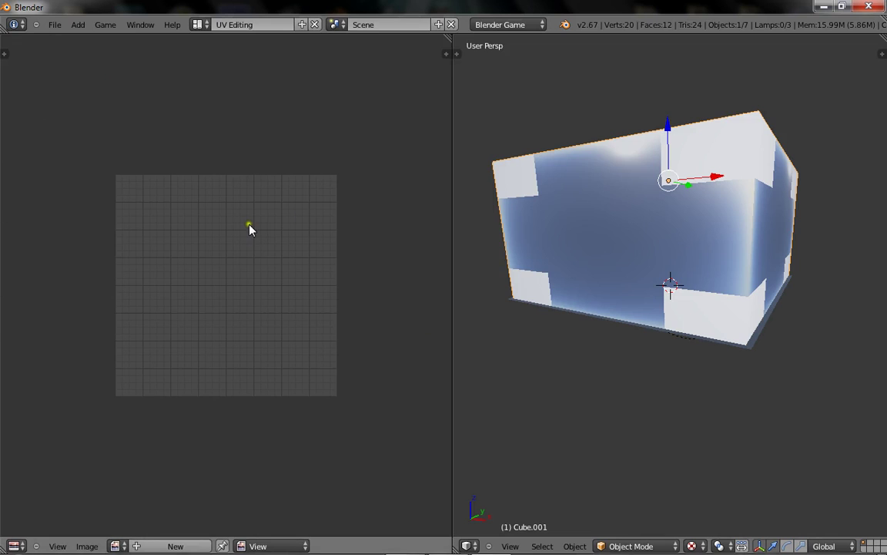
key("t")
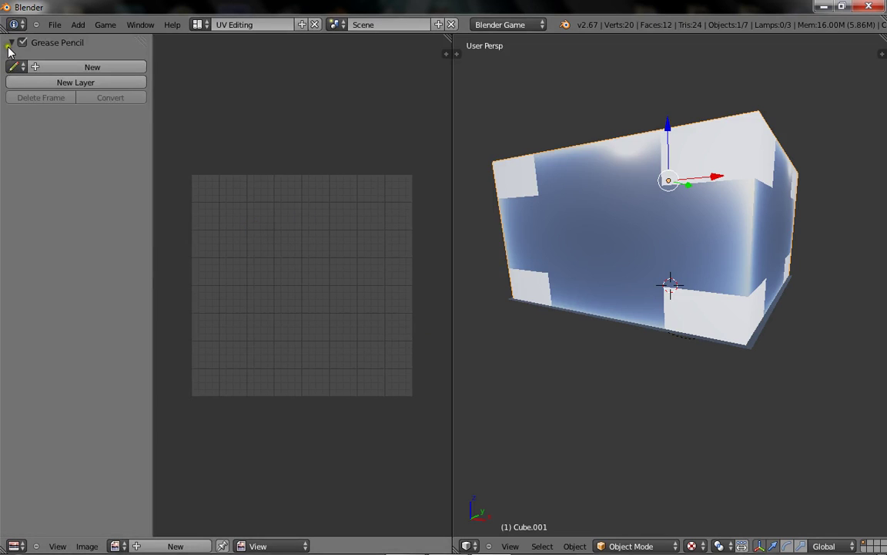
- Select all faces of the large cube in edit mode, reset their UVs and unwrap them
key("Tab")
middle_click_drag(727, 149, 652, 261)
key("a")
key("a")
scroll(432, 293, "up", 6)
scroll(486, 311, "down", 3)
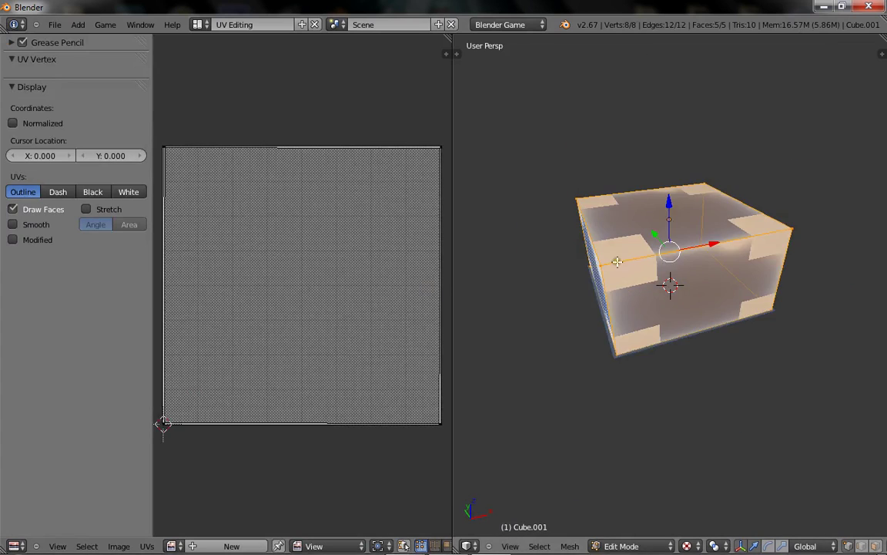
scroll(617, 262, "up", 3)
key("u")
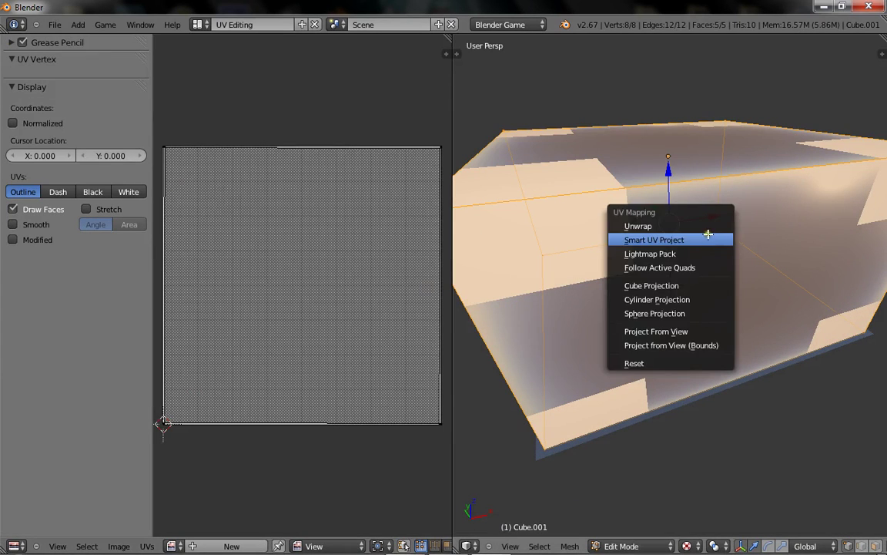
left_click(624, 367)
key("u")
left_click(647, 132)
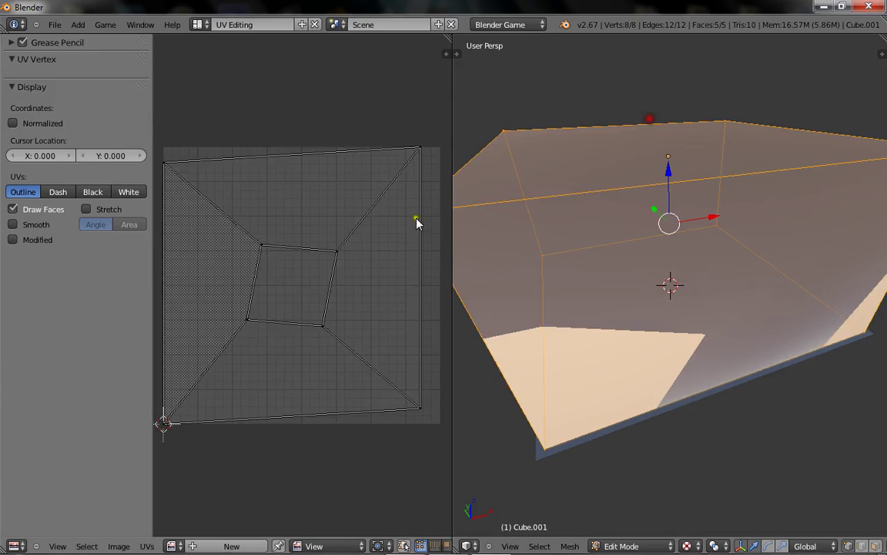
scroll(627, 300, "down", 3)
key("u")
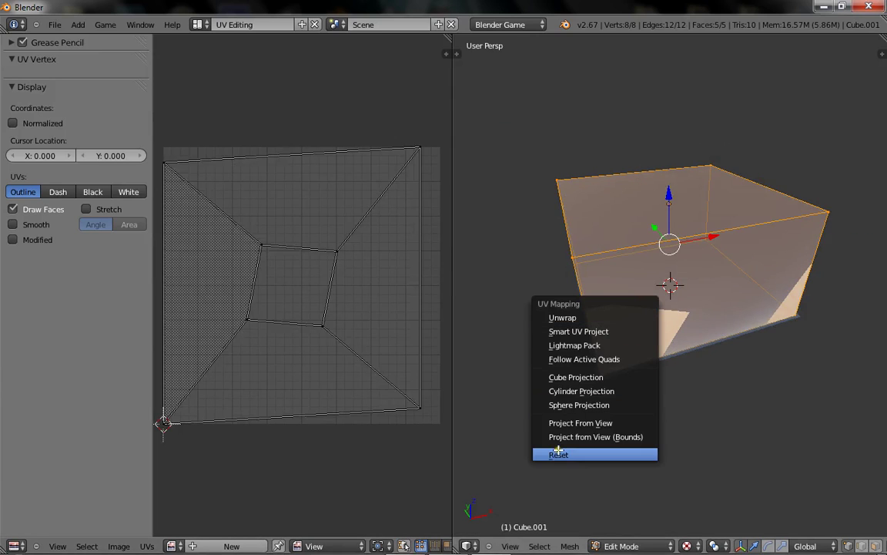
key("u")
key("Escape")
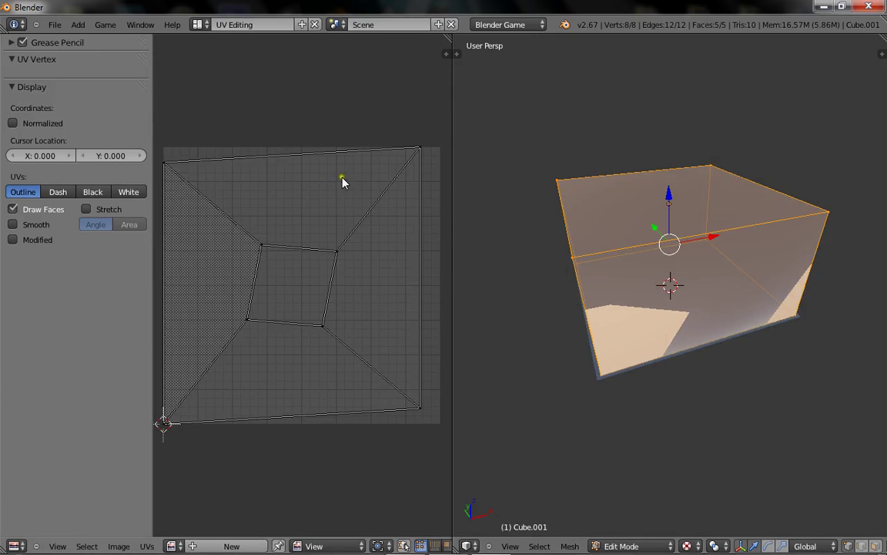
- Load SkyBox-Cloudless-Early.png behind the UV layout in the image editor and show the whole image
scroll(177, 308, "up", 3)
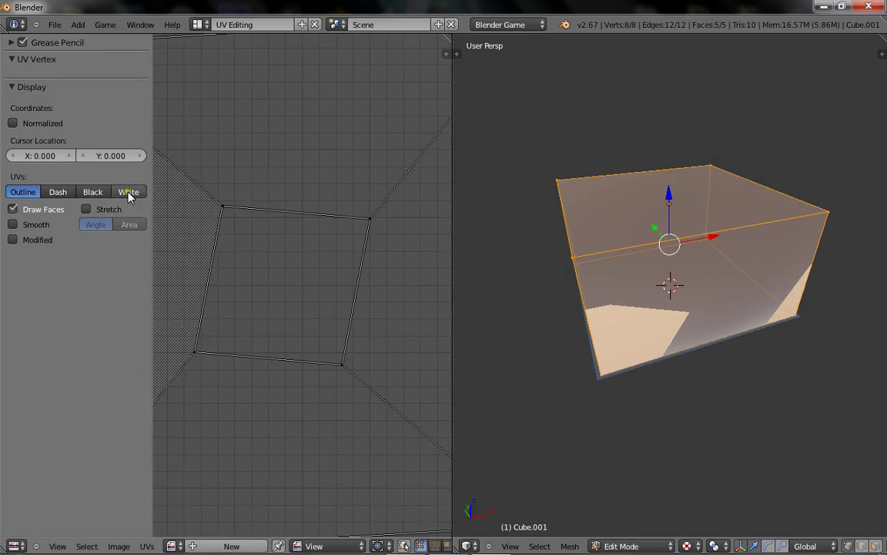
left_click(169, 546)
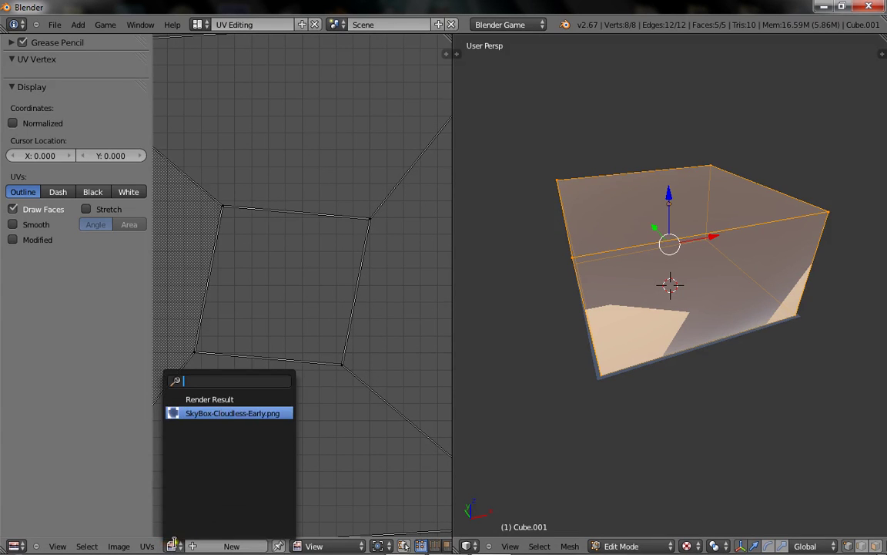
left_click(178, 412)
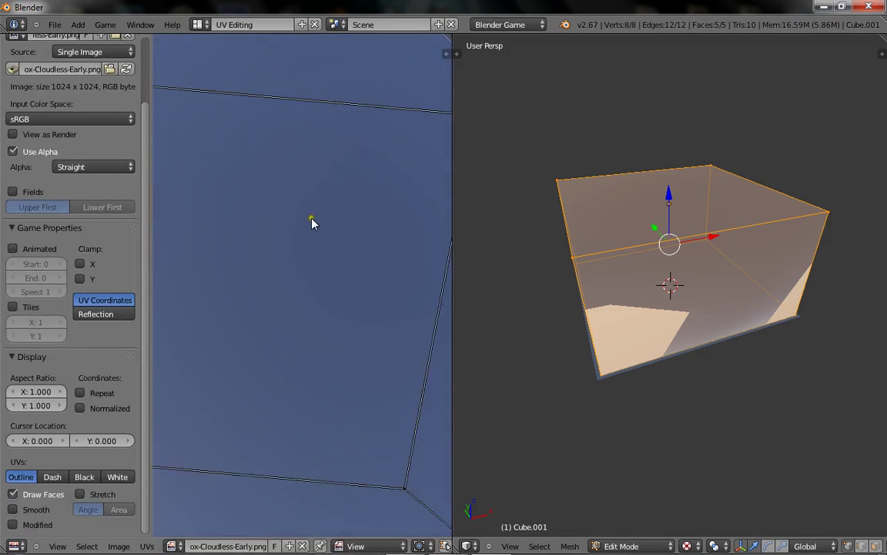
scroll(311, 219, "down", 7)
scroll(311, 218, "up", 2)
scroll(269, 178, "down", 2)
scroll(90, 171, "up", 3)
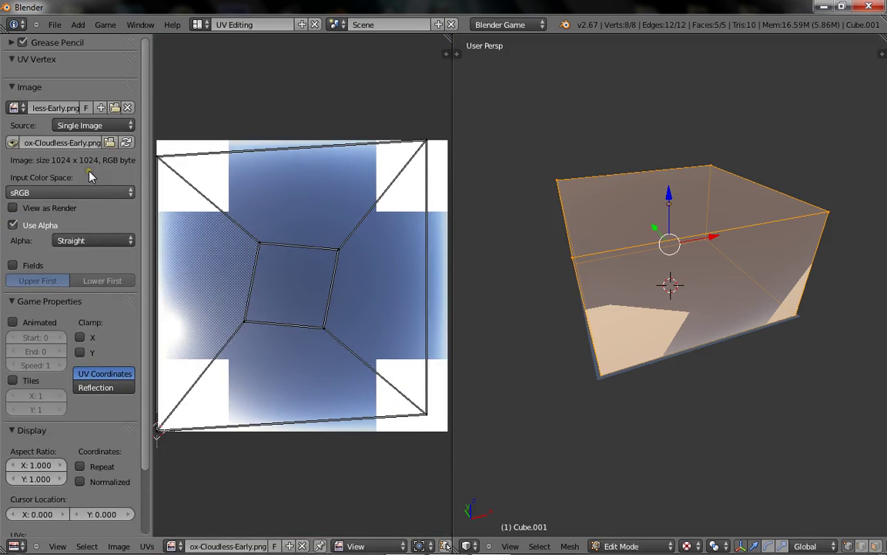
- Collapse the Image, Game Properties and Display sections beside the UV layout, keeping UV Vertex expanded
left_click(29, 86)
left_click(11, 104)
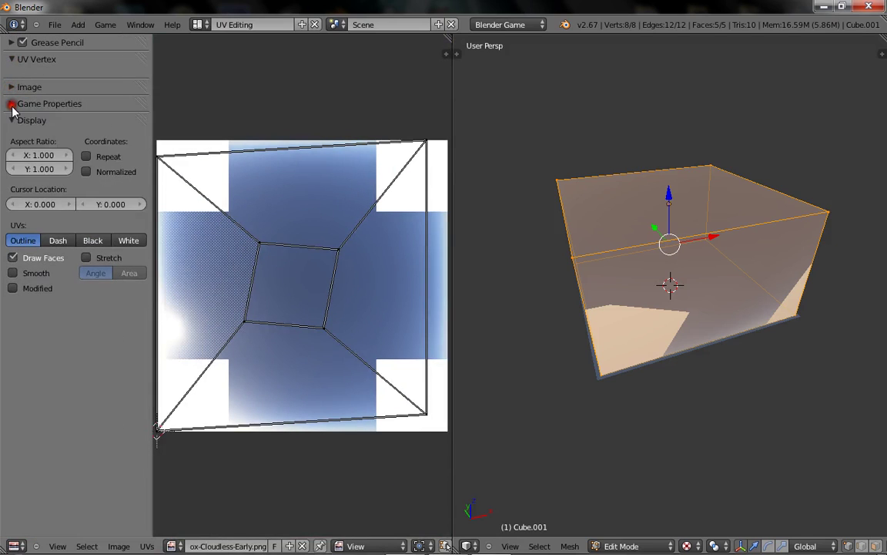
left_click(11, 120)
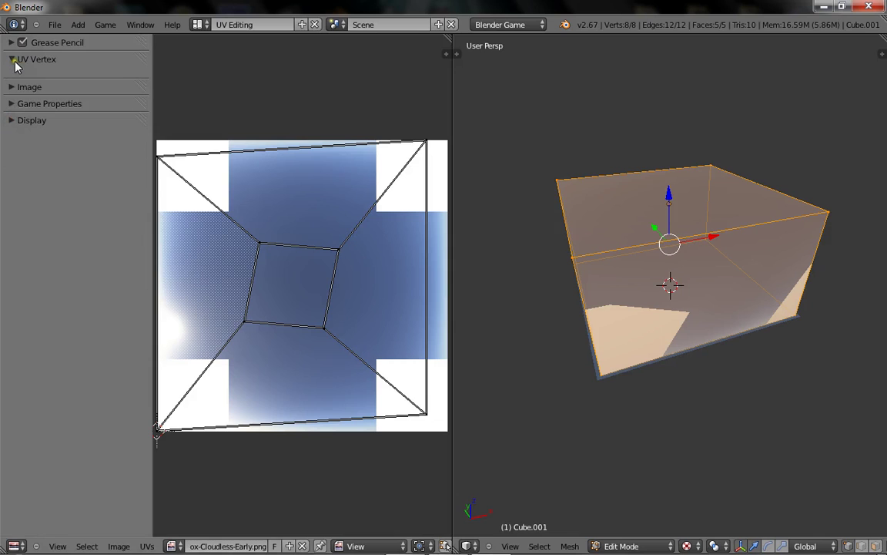
- Set the outer lower-left UV vertex at the image's corner to X 252 and Y 0
scroll(166, 385, "up", 5)
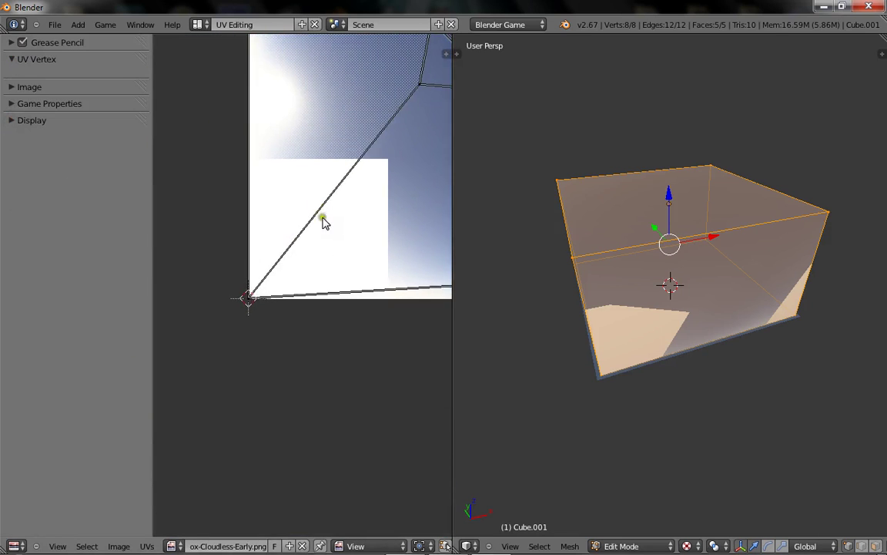
right_click(248, 298)
scroll(339, 387, "up", 2)
scroll(340, 386, "down", 2)
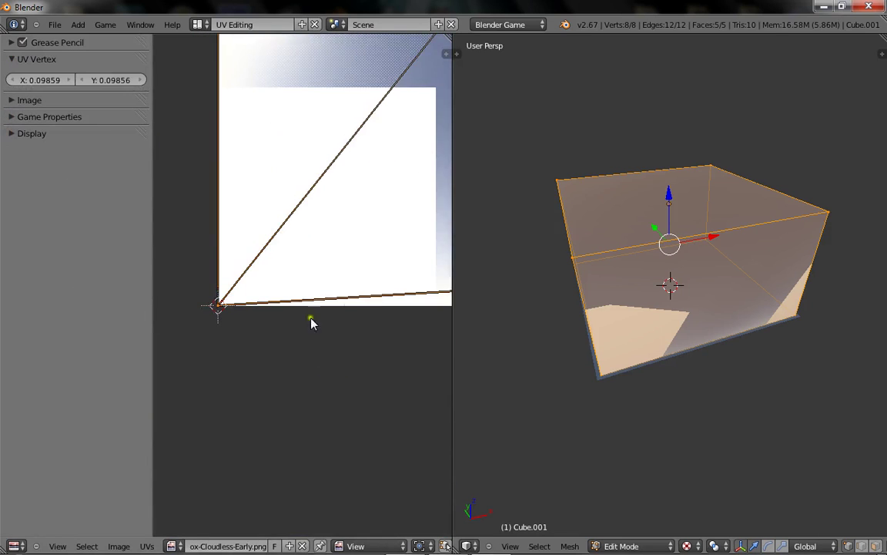
scroll(287, 292, "down", 6)
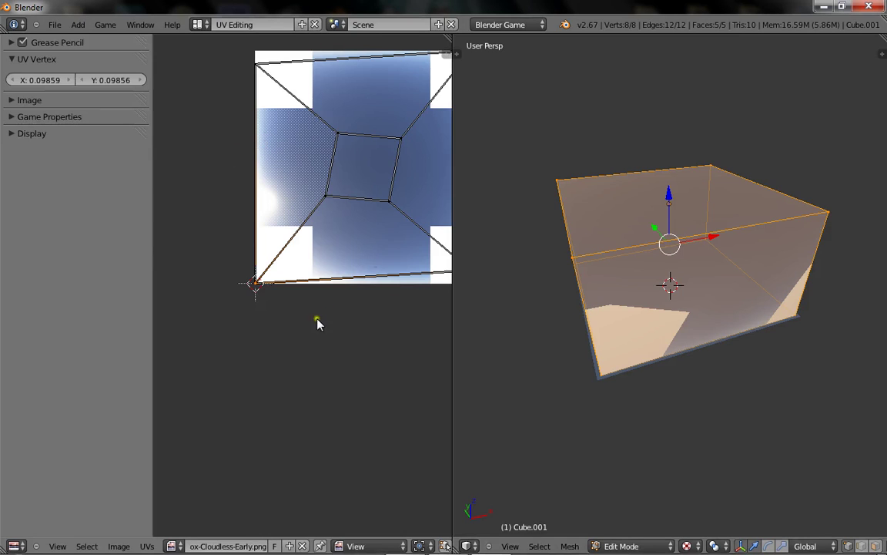
mouse_move(358, 313)
middle_mouse_down()
mouse_move(311, 316)
mouse_move(236, 293)
mouse_move(356, 299)
middle_mouse_up()
scroll(261, 343, "up", 4)
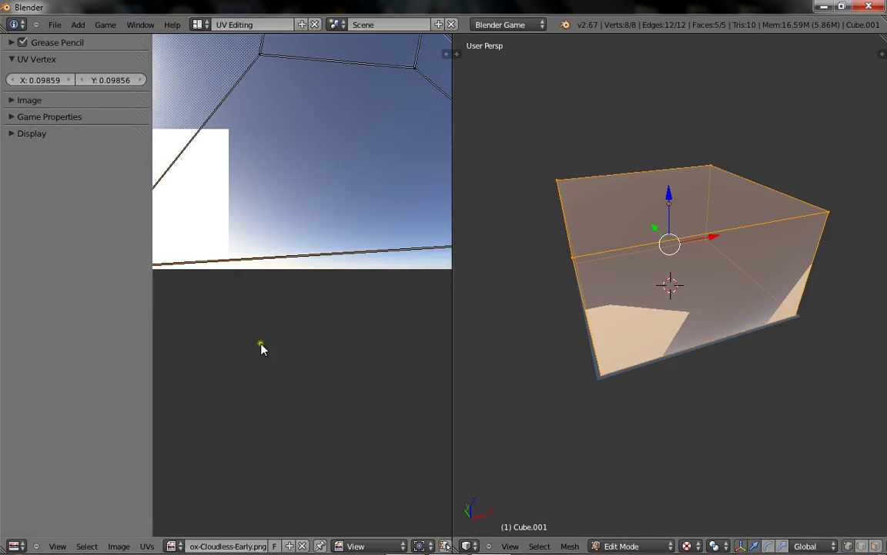
scroll(260, 344, "up", 3)
middle_click_drag(173, 312, 405, 299)
scroll(260, 311, "down", 2)
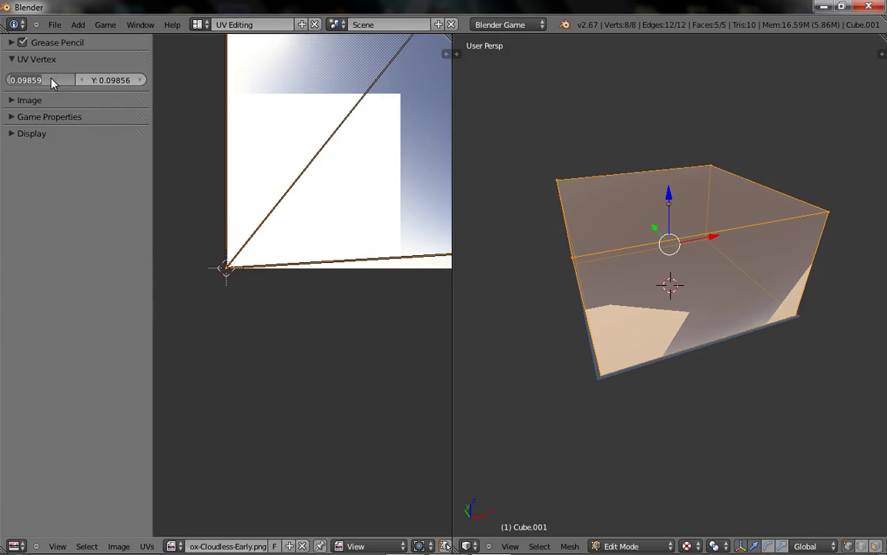
type("252")
key("Return")
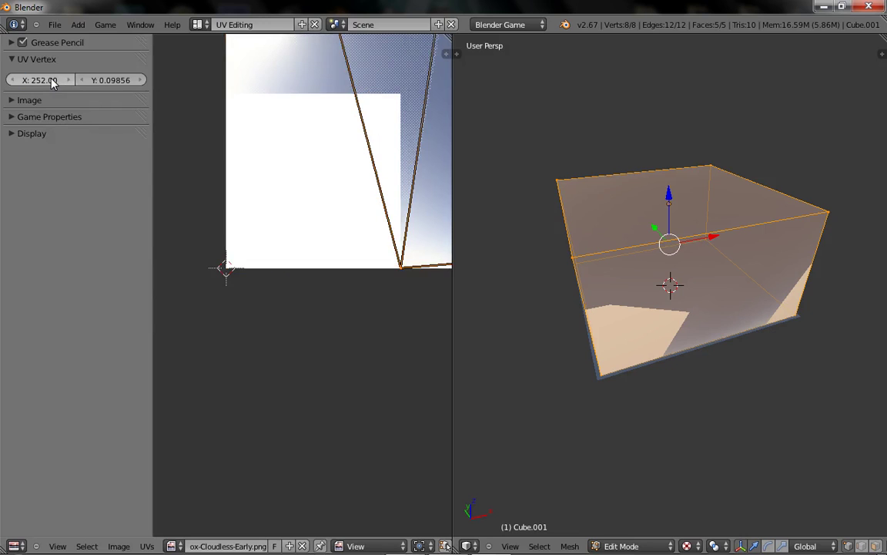
left_click(115, 80)
type("0")
key("Return")
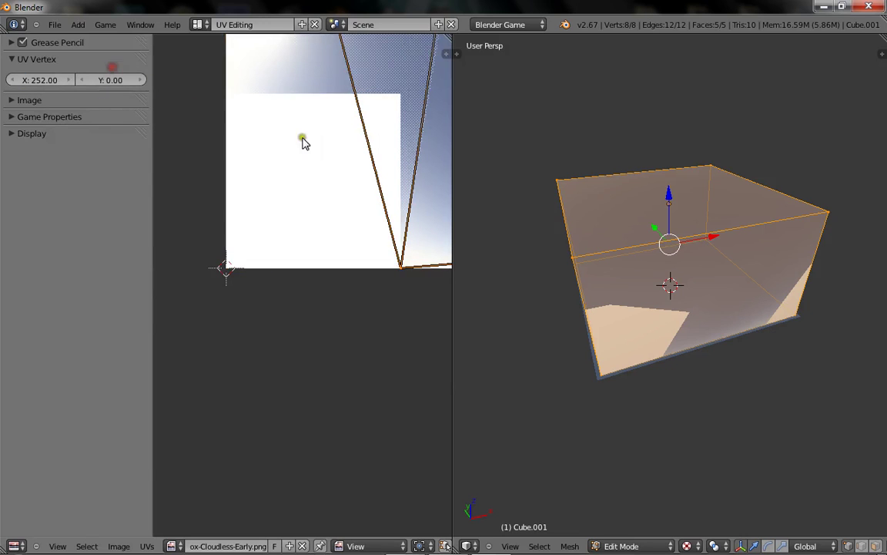
- Set the outer lower-right UV vertex to X 772 and Y 0
middle_click_drag(302, 139, 218, 347)
scroll(218, 347, "down", 4)
middle_click_drag(367, 331, 128, 243)
right_click(251, 252)
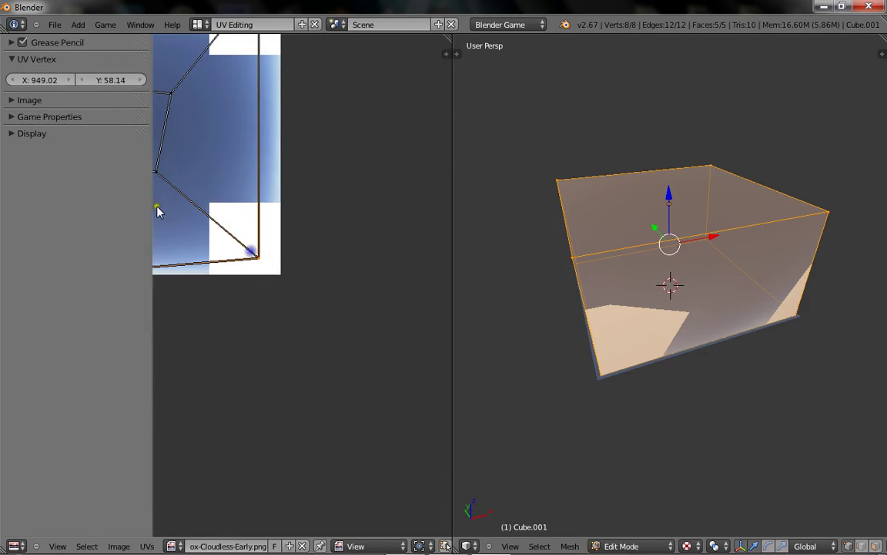
left_click(45, 85)
type("772")
key("Return")
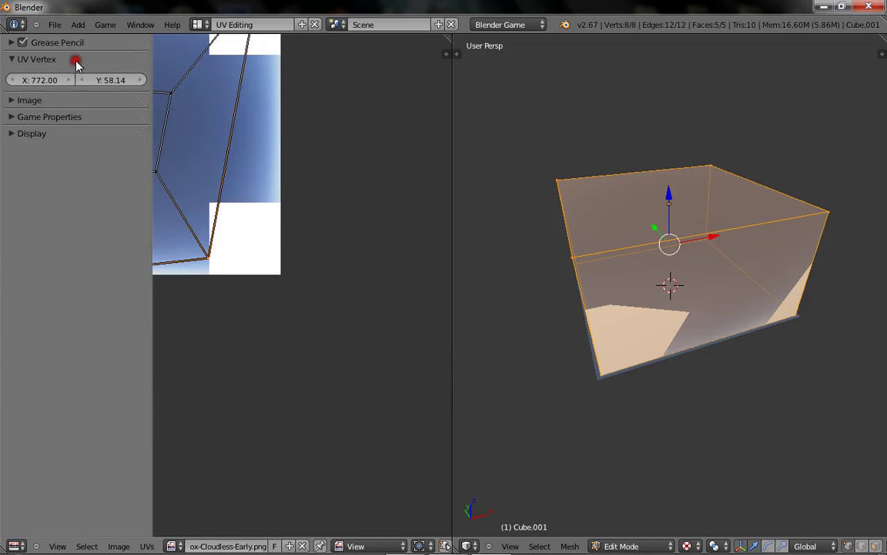
left_click(121, 82)
type("0")
key("Return")
- Set the lower-left UV vertex of the central face to X 252 and Y 252
scroll(281, 195, "up", 4)
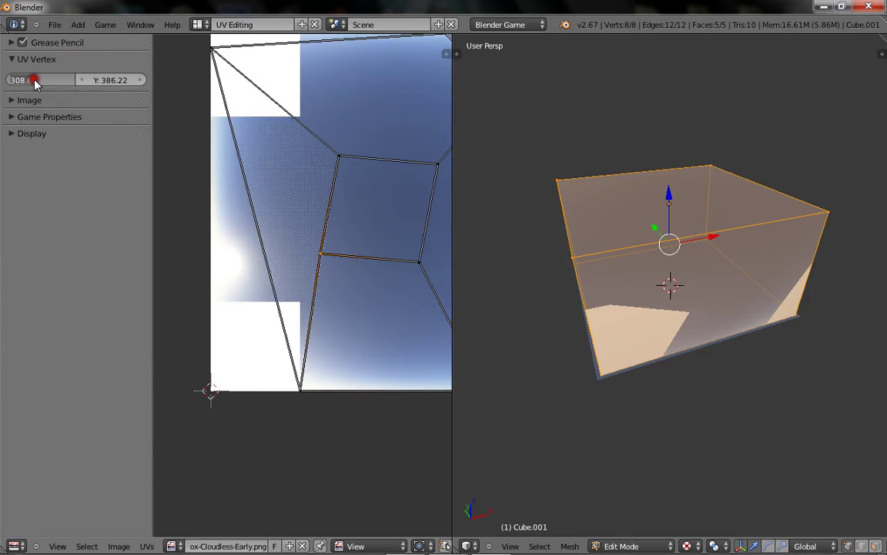
type("22")
key("Return")
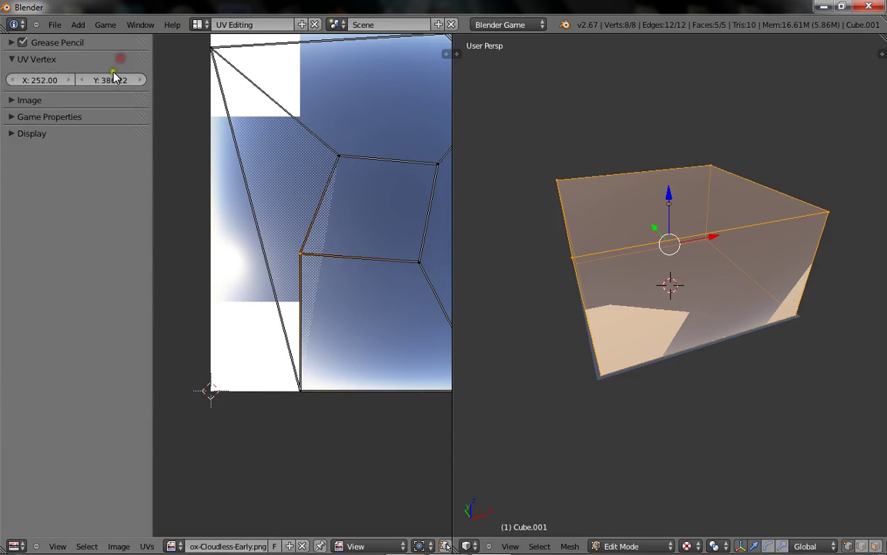
left_click(120, 80)
type("252")
key("Return")
- Set the upper-left UV vertex of the central face to X 252 and Y 772
middle_click_drag(280, 133, 304, 171)
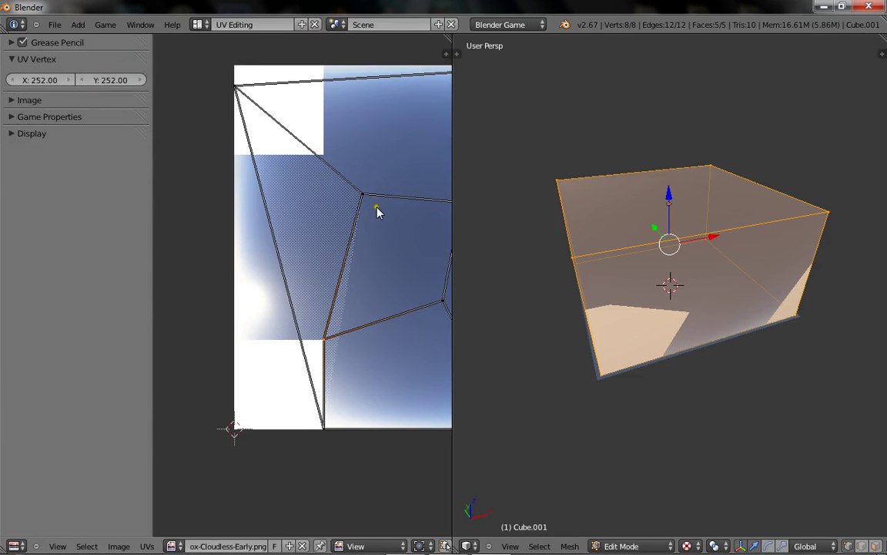
right_click(366, 188)
left_click(42, 81)
type("262")
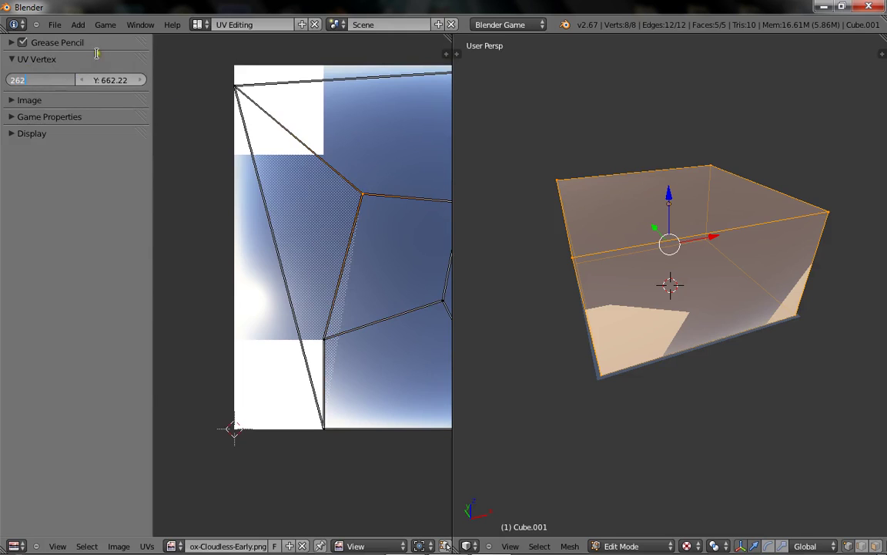
key("Return")
type("52")
left_click(76, 57)
left_click(112, 77)
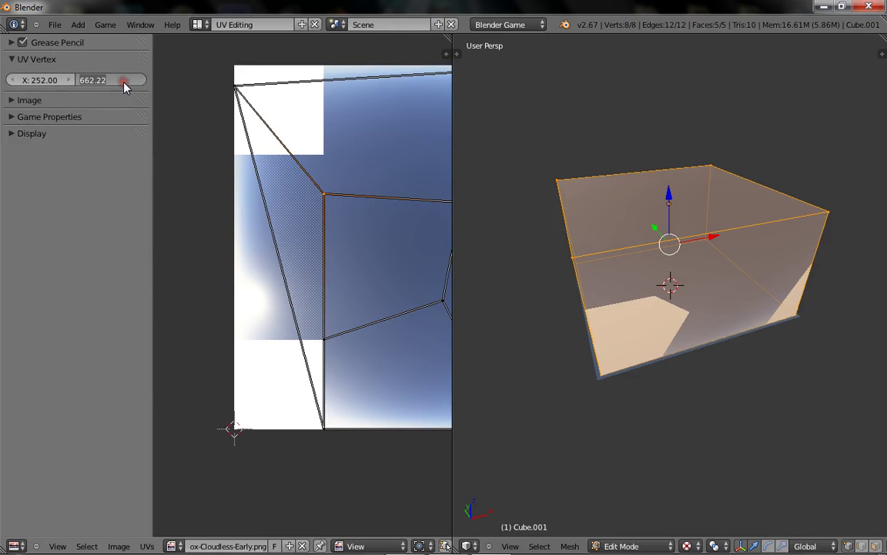
type("772")
left_click(116, 62)
- Try moving the outer lower-left UV vertex freely into the white corner area, and undo the moves
right_click(252, 97)
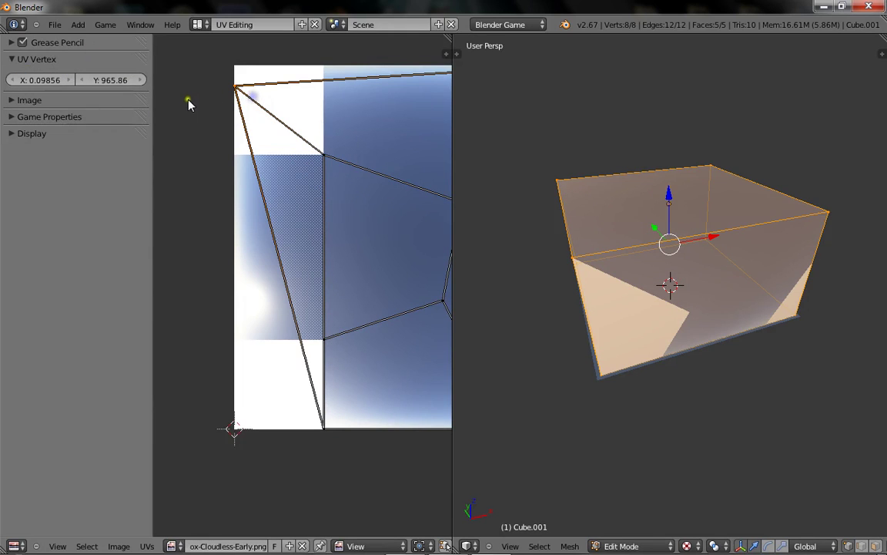
right_click(331, 422)
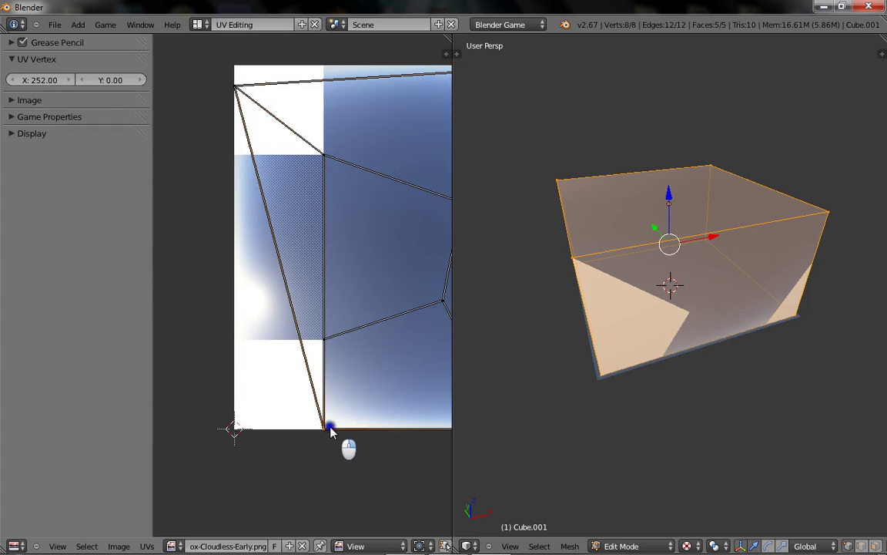
key("g")
left_click(280, 359)
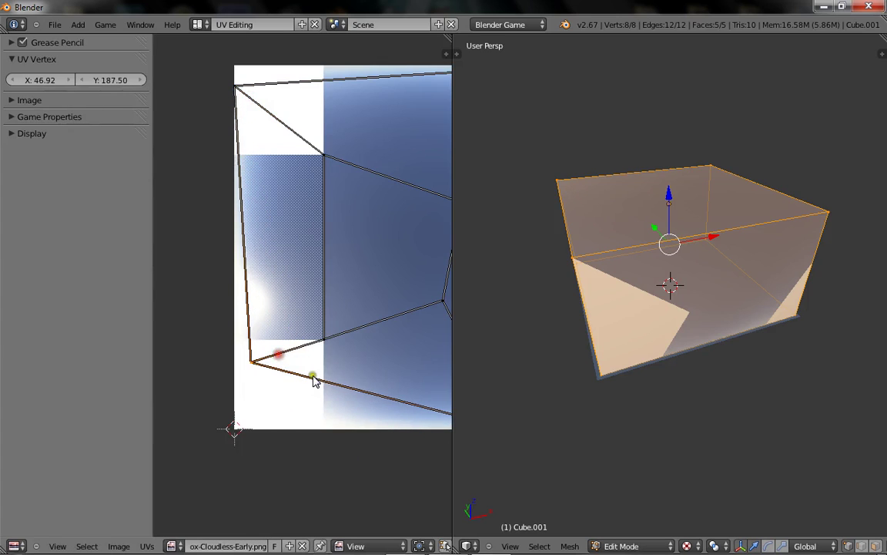
scroll(256, 343, "down", 4)
scroll(255, 343, "up", 1)
middle_click_drag(253, 340, 291, 348)
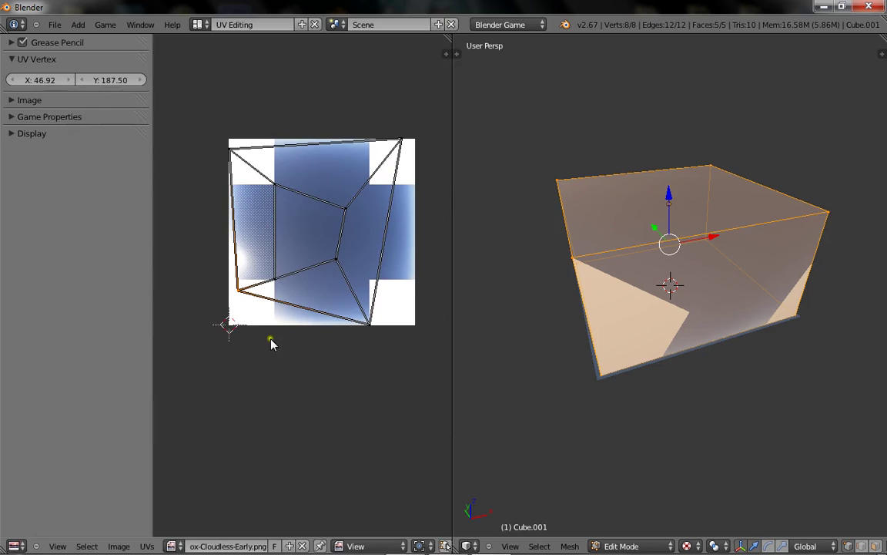
key("g")
left_click(288, 364)
key("ctrl+z")
key("ctrl+z")
key("ctrl+z")
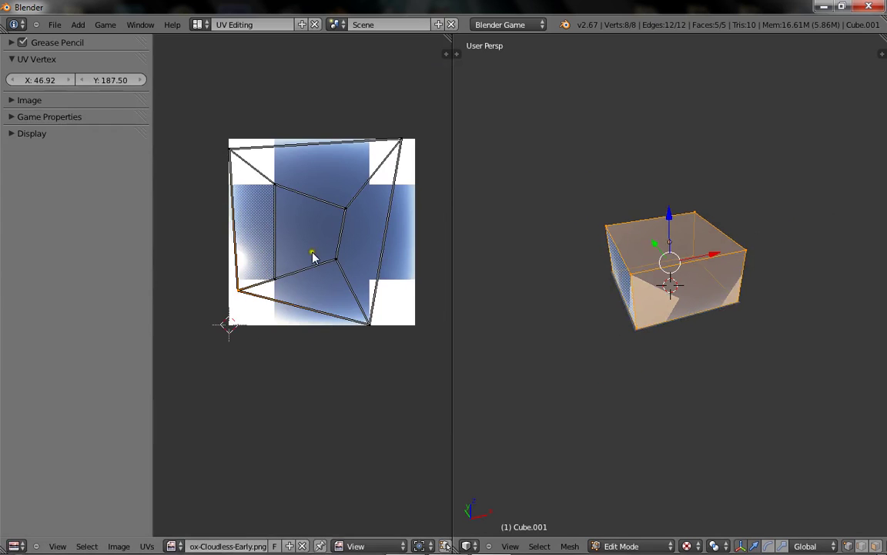
- Examine the cube's walls from all around in the 3D view to see how the sky image maps onto them
scroll(238, 279, "down", 4)
scroll(514, 249, "up", 2)
middle_click_drag(514, 250, 713, 233)
scroll(714, 234, "down", 4)
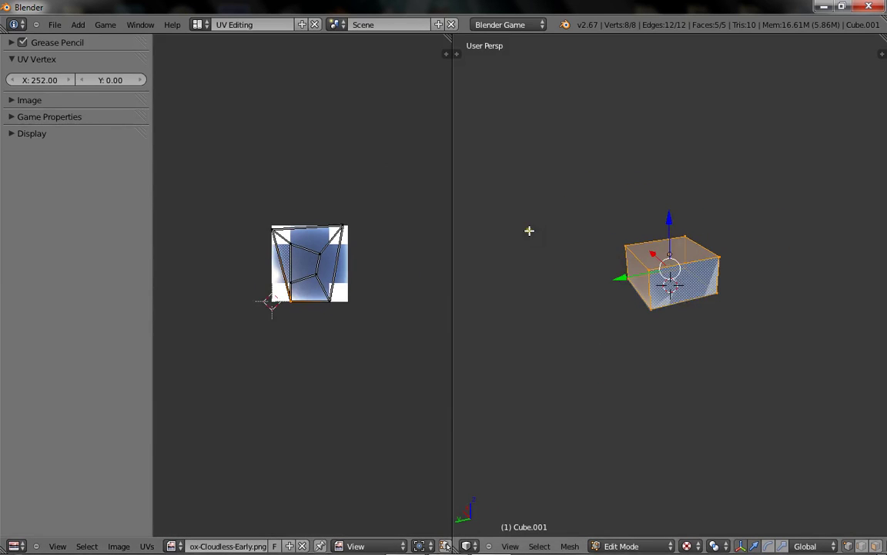
scroll(529, 231, "up", 4)
scroll(571, 250, "down", 5)
middle_click_drag(570, 250, 881, 212)
scroll(660, 266, "up", 4)
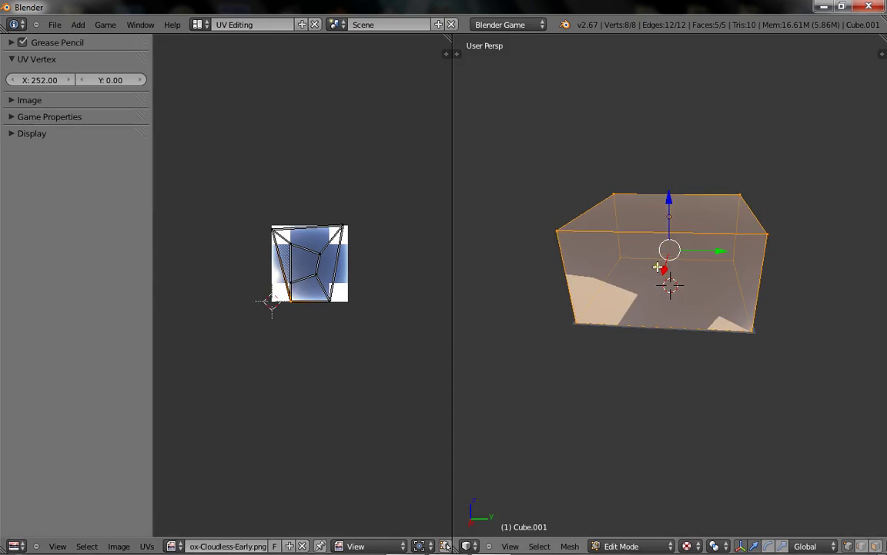
scroll(527, 216, "up", 1)
scroll(655, 258, "down", 5)
middle_click_drag(654, 259, 542, 239)
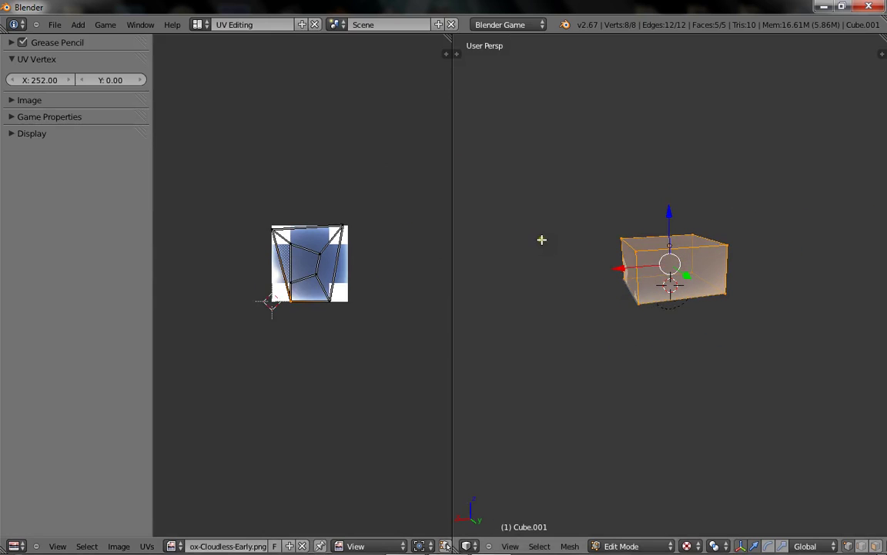
- Select only the four corner vertices of the side wall that maps to the lower arm of the sky image
right_click(649, 258)
scroll(724, 293, "up", 6)
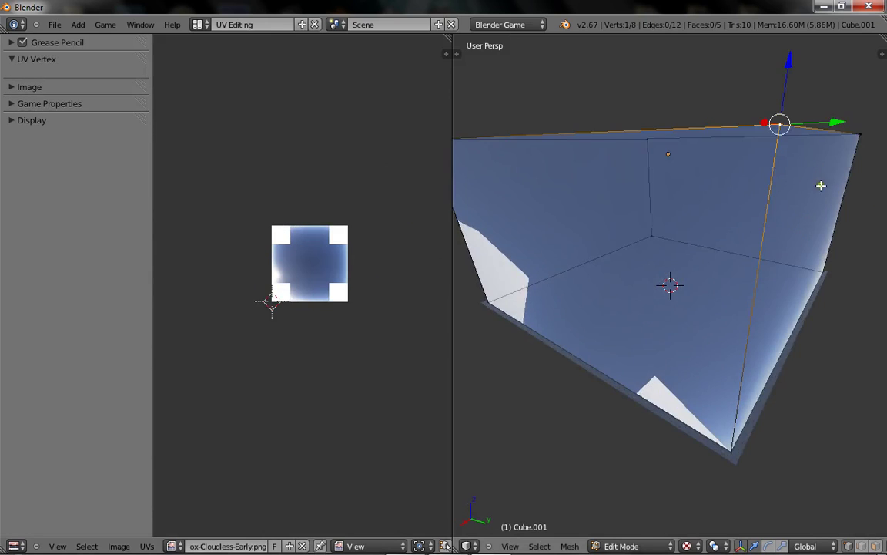
scroll(821, 186, "down", 5)
right_click(792, 199, "shift")
right_click(774, 285, "shift")
right_click(699, 367, "shift")
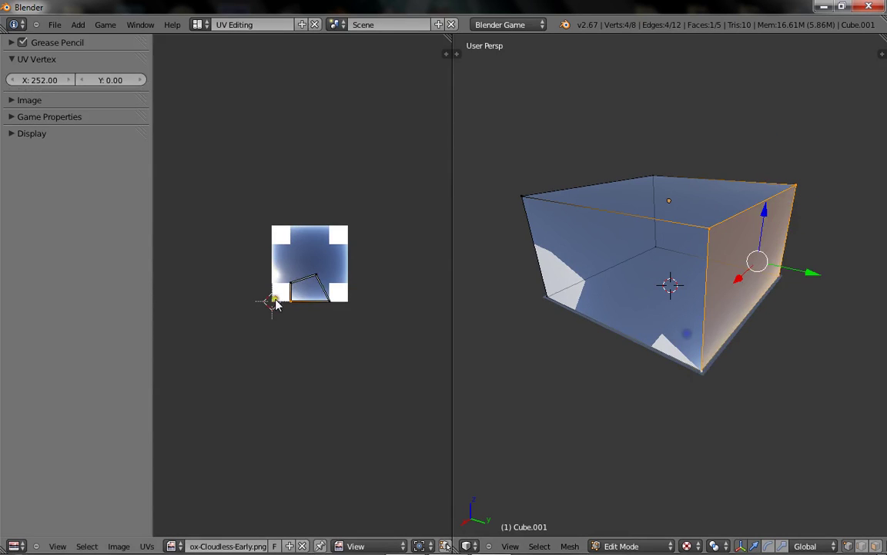
- Set the upper-right UV vertex of the lower-arm wall to X 772 and Y 252
scroll(276, 303, "up", 9)
scroll(274, 305, "down", 4)
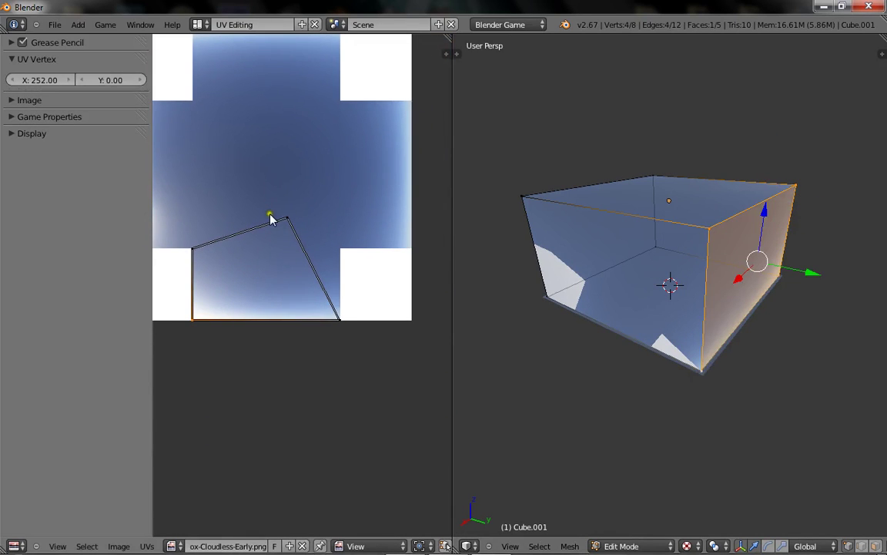
right_click(273, 218)
left_click(44, 80)
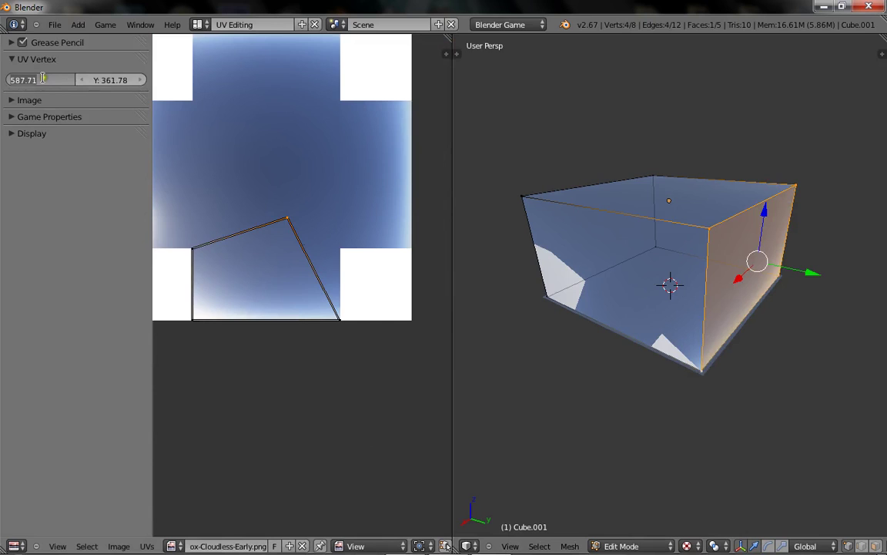
type("772")
key("Return")
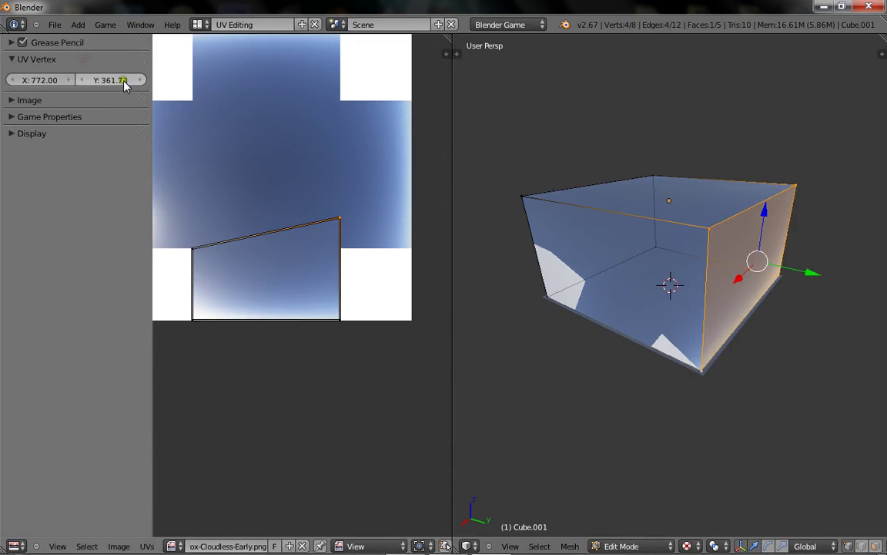
left_click(122, 80)
type("252")
key("Return")
- Select only the four corner vertices of the side wall that maps to the left arm of the sky image
middle_click_drag(551, 181, 612, 254)
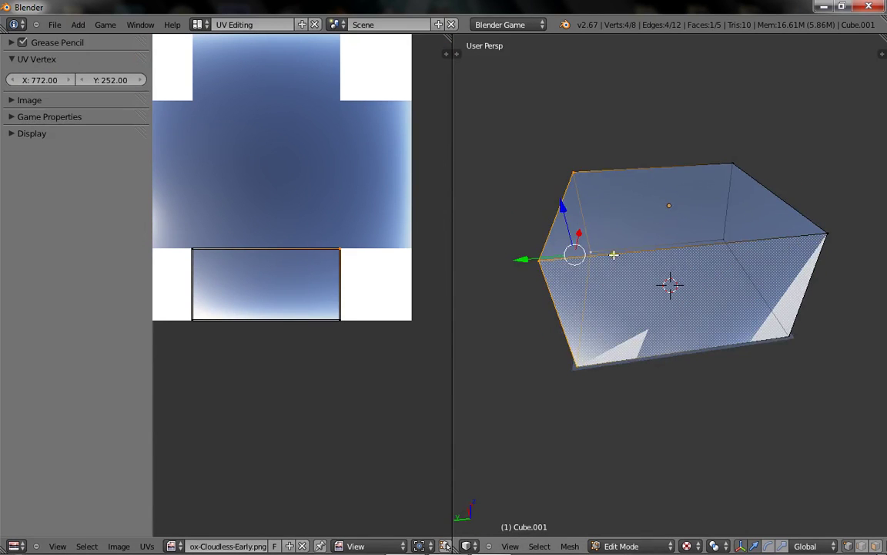
right_click(547, 286, "shift")
right_click(536, 268)
right_click(576, 367, "shift")
right_click(851, 214, "shift")
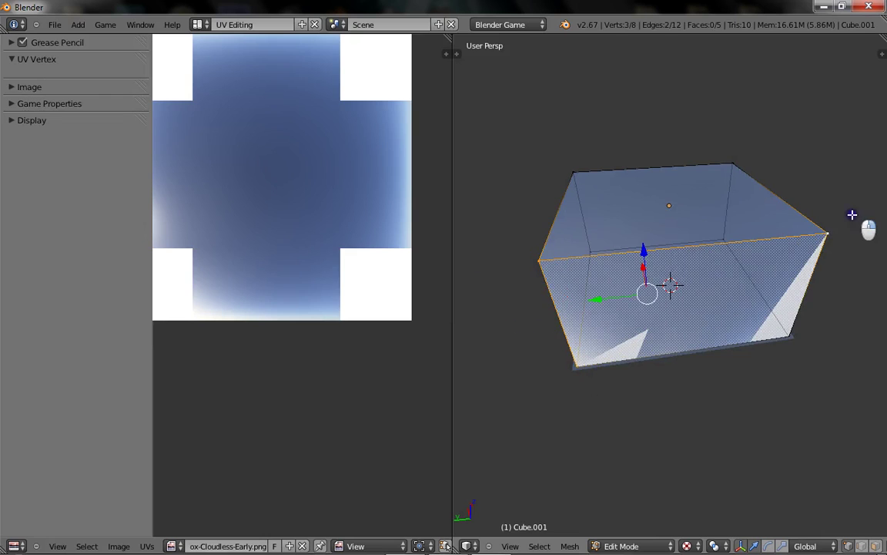
right_click(798, 345, "shift")
- Move the lowest UV vertex of the left-arm wall to the arm's outer lower corner and set it to X 0, Y 252
scroll(261, 248, "down", 2)
scroll(343, 273, "up", 4)
middle_click_drag(314, 232, 460, 232)
scroll(309, 295, "down", 2)
scroll(384, 246, "down", 3)
scroll(327, 227, "up", 5)
middle_click_drag(700, 310, 813, 280)
middle_click_drag(252, 241, 288, 255)
scroll(368, 299, "down", 2)
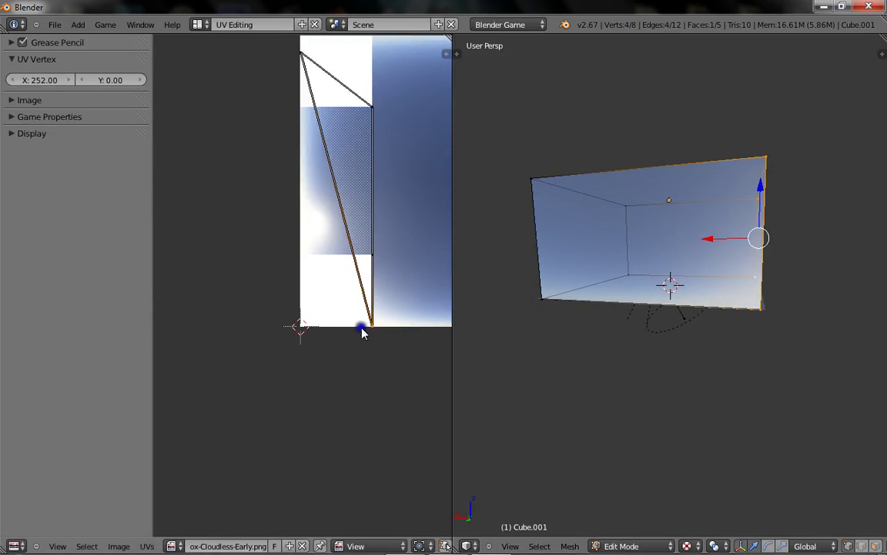
key("g")
left_click(275, 258)
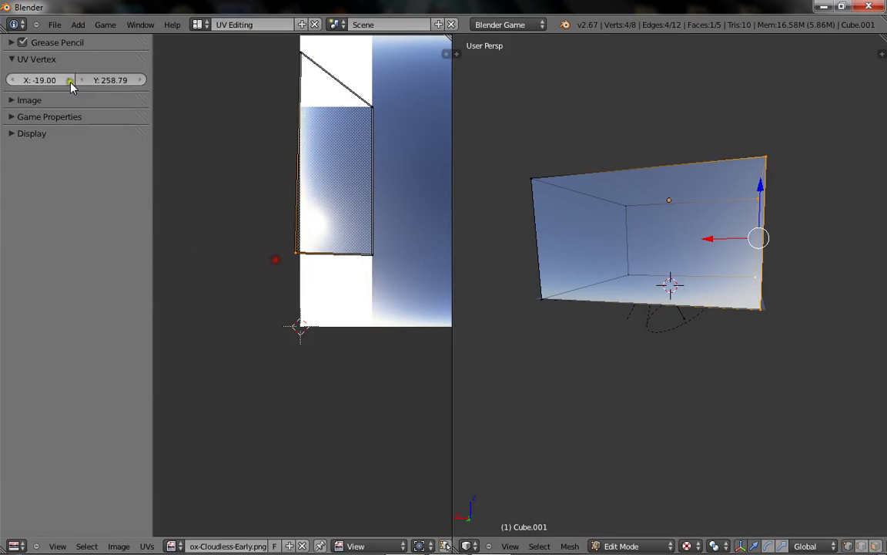
type("0")
key("Return")
left_click(115, 79)
type("252")
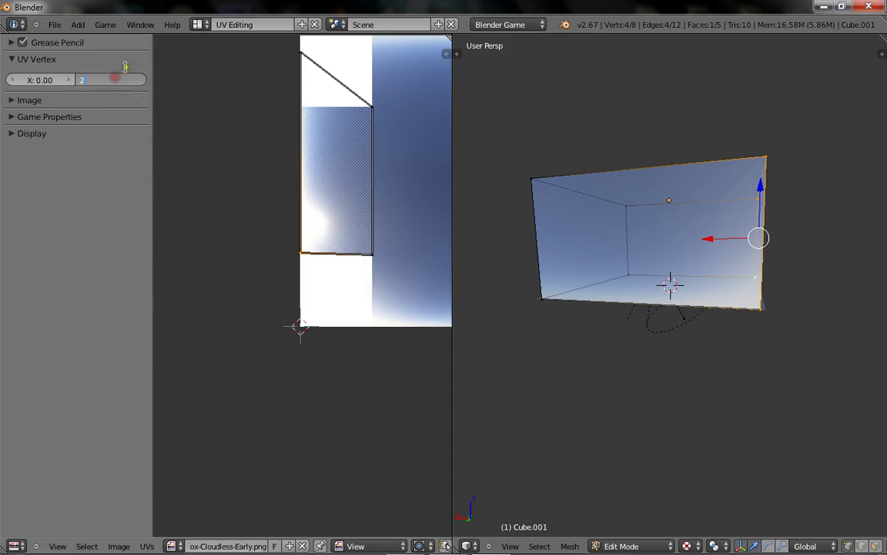
key("Return")
- Set the outer upper UV vertex of the left-arm wall to X 0 and Y 772
right_click(306, 64)
left_click(42, 79)
type("0")
key("Return")
left_click(112, 81)
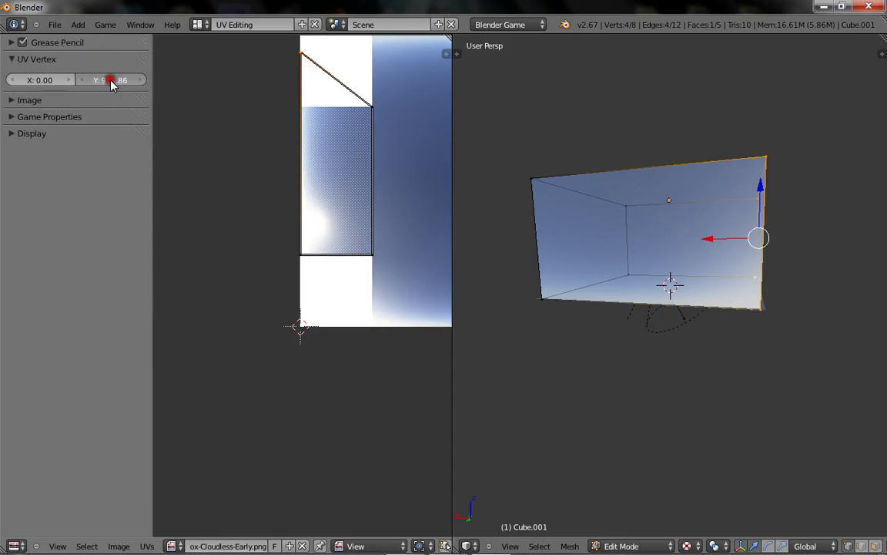
type("772")
key("Return")
- Examine the cube's textured walls in Object Mode for misaligned sky areas, and return to Edit Mode
scroll(311, 166, "up", 4)
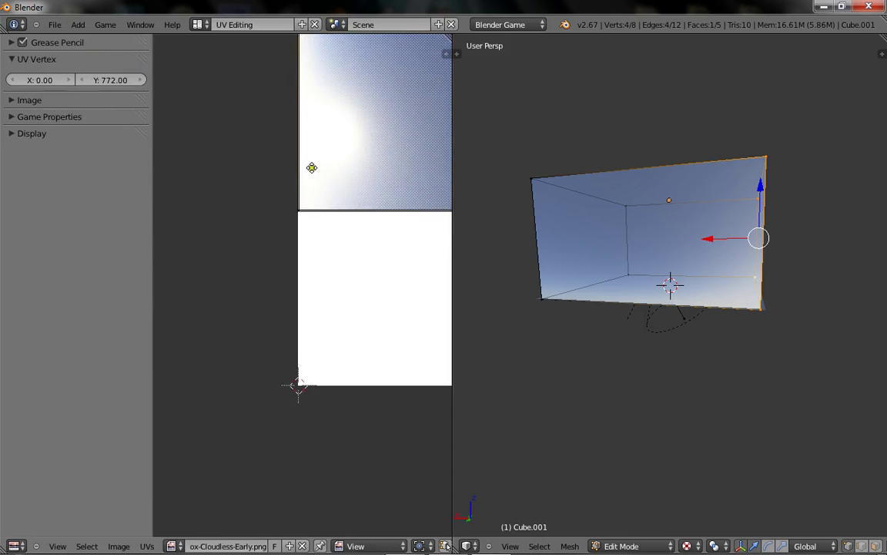
middle_click_drag(311, 167, 285, 230)
key("Tab")
middle_click_drag(774, 297, 682, 314)
scroll(724, 291, "up", 5)
scroll(659, 283, "down", 6)
scroll(682, 314, "up", 3)
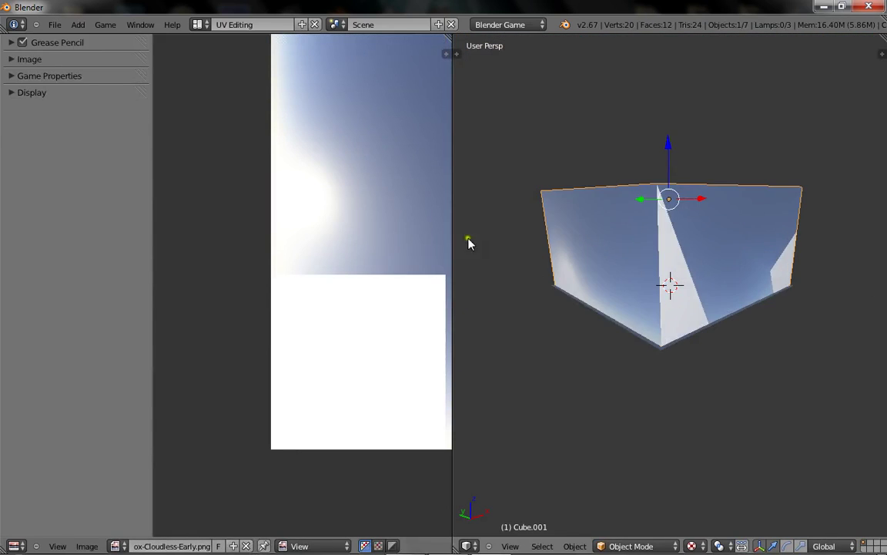
key("Tab")
- Select only the four corner vertices of the side wall that maps to the upper arm of the sky image
scroll(287, 235, "down", 2)
middle_click_drag(287, 235, 215, 318)
scroll(214, 318, "down", 1)
scroll(479, 176, "down", 1)
middle_click_drag(702, 234, 718, 328)
right_click(641, 333)
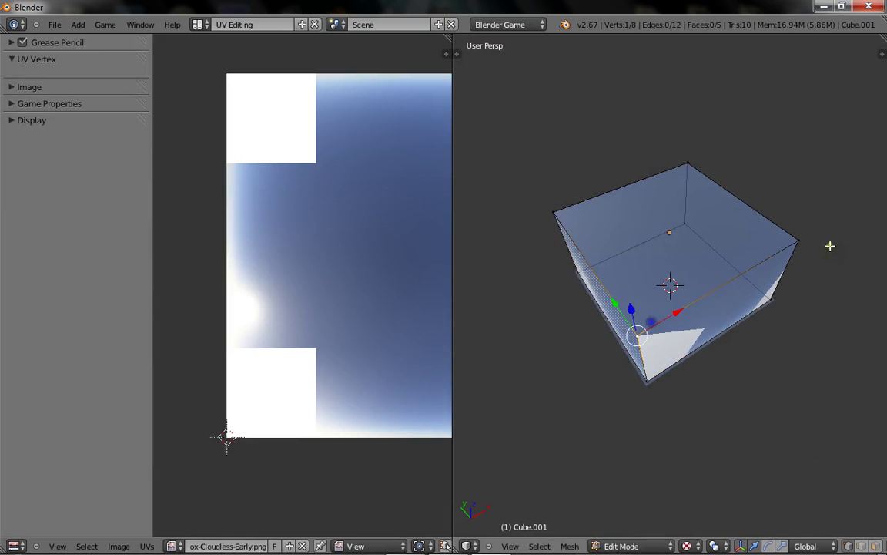
right_click(820, 247, "shift")
right_click(761, 323, "shift")
right_click(656, 367, "shift")
- Try placing the leftmost UV vertex of the upper-arm wall at X 0, Y 772, and at X 0, Y 0
scroll(390, 264, "up", 2)
scroll(390, 263, "down", 3)
middle_click_drag(289, 219, 280, 320)
right_click(228, 210)
left_click(31, 79)
type("0")
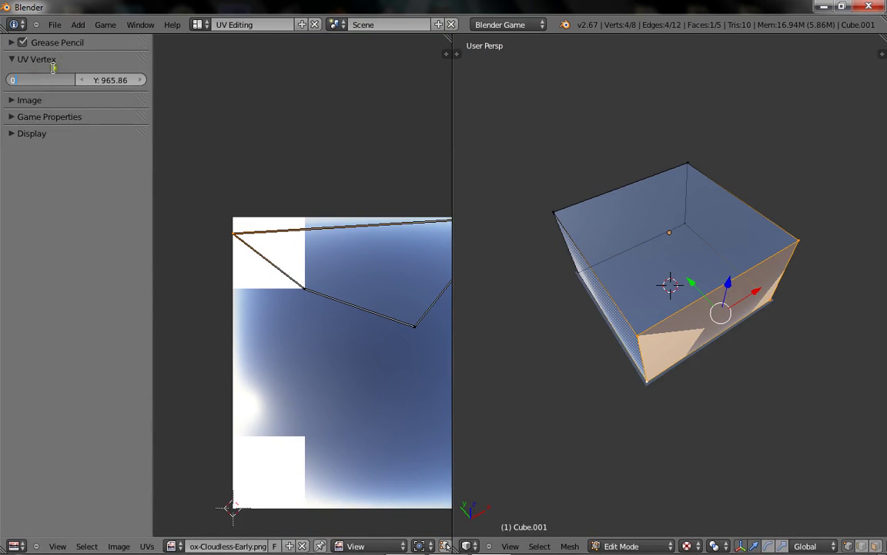
key("Return")
left_click(116, 82)
type("772")
key("Return")
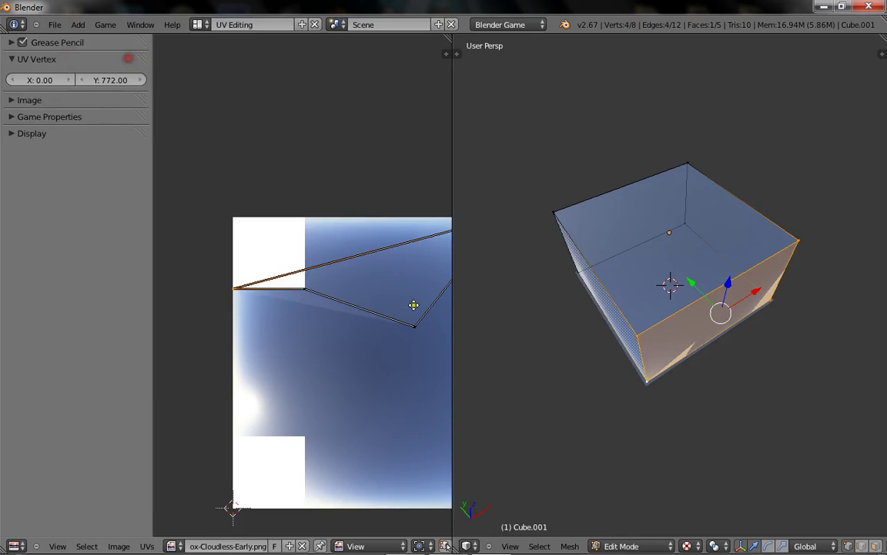
middle_click_drag(413, 303, 366, 285)
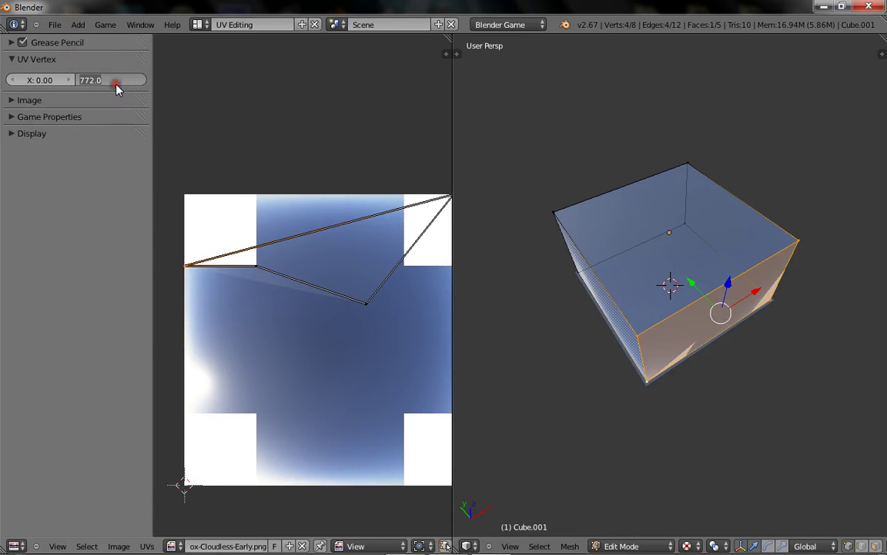
type("0")
key("Return")
- Set the selected UV vertex of the upper-arm wall to X 252 and Y 1024
left_click(113, 83)
type("1")
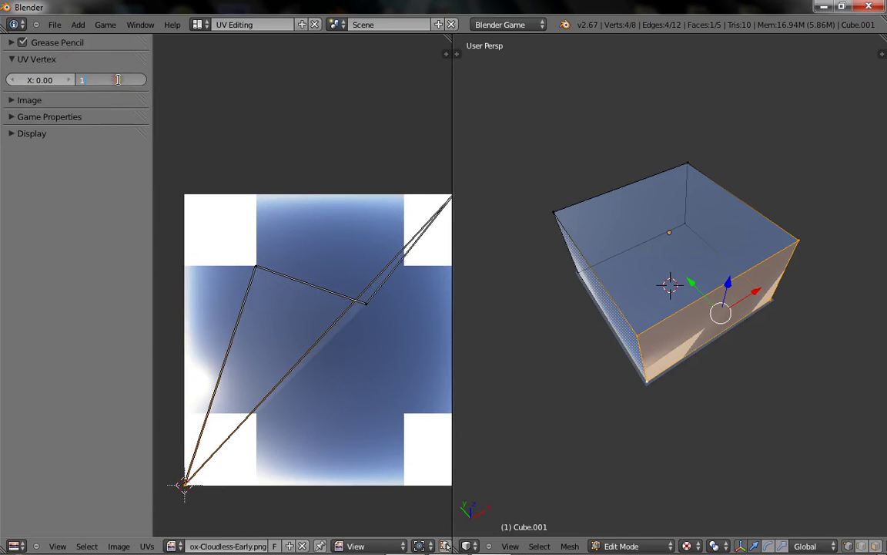
type("024")
key("Return")
left_click(40, 81)
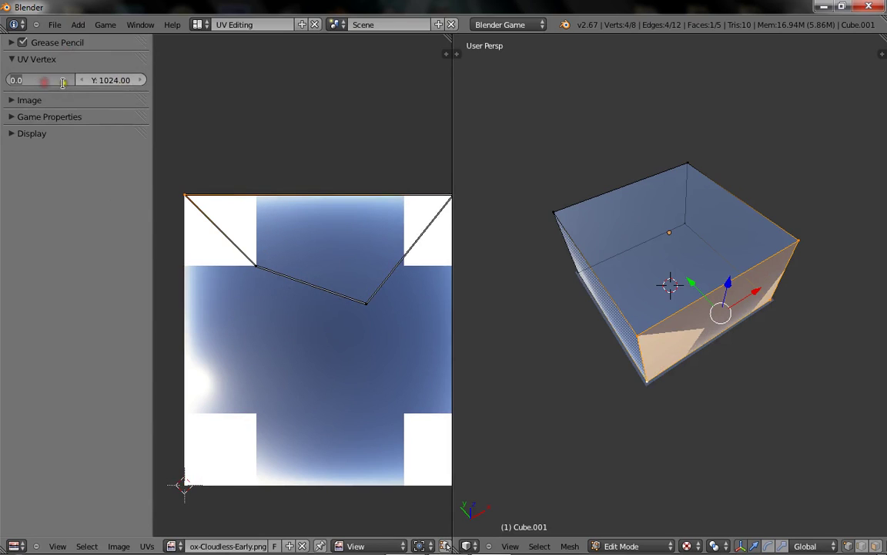
type("252")
key("Return")
- Set the upper-right UV vertex of the upper-arm wall to X 772 and Y 1024
middle_click_drag(345, 192, 202, 193)
right_click(316, 195)
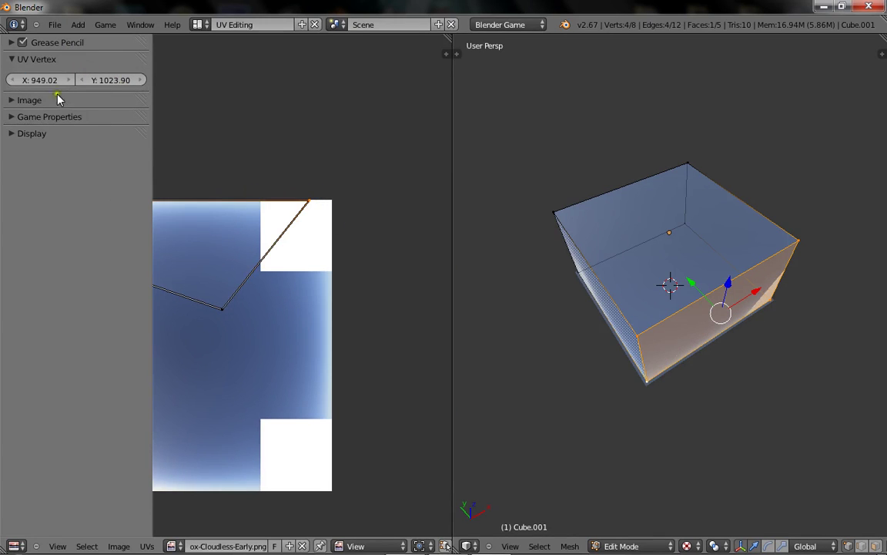
left_click(56, 79)
left_click(115, 80)
type("102")
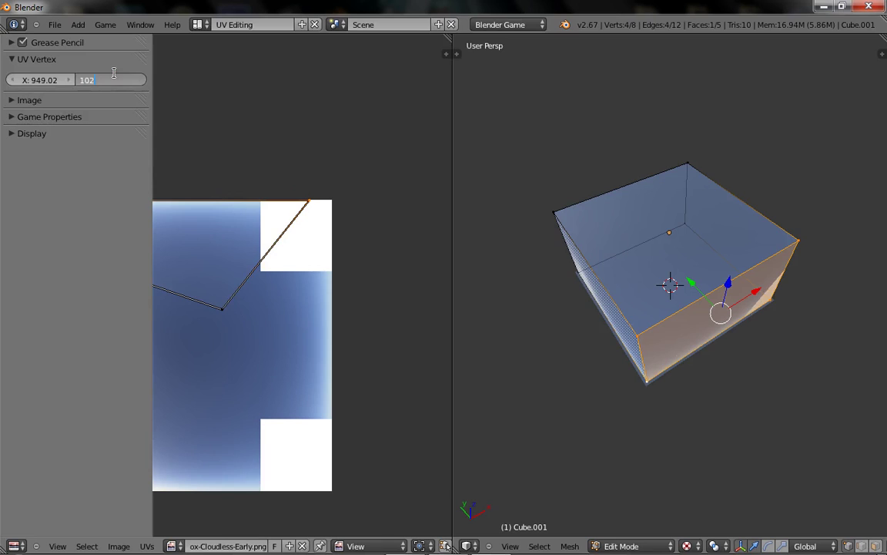
type("4")
key("Return")
left_click(35, 81)
type("7")
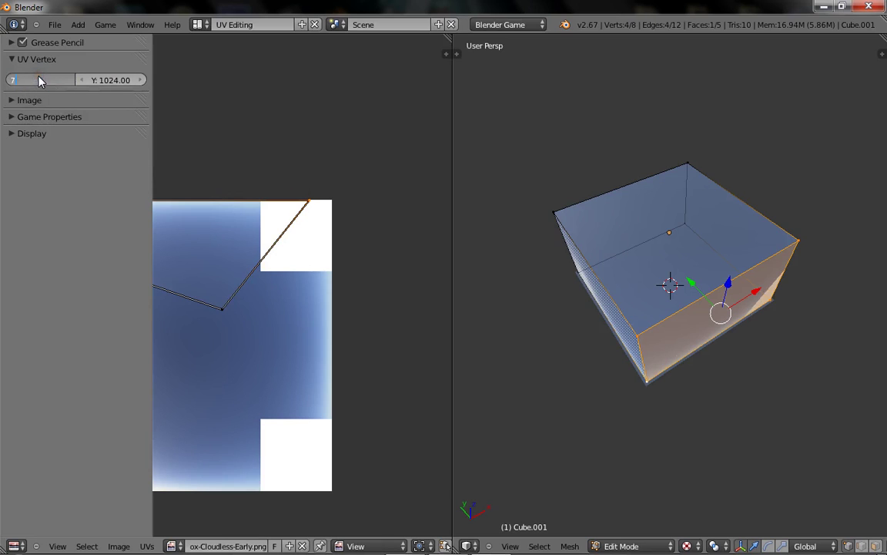
type("72")
key("Return")
- Set the lower-right UV vertex of the upper-arm wall to X 772 and Y 772
key("Home")
right_click(333, 232)
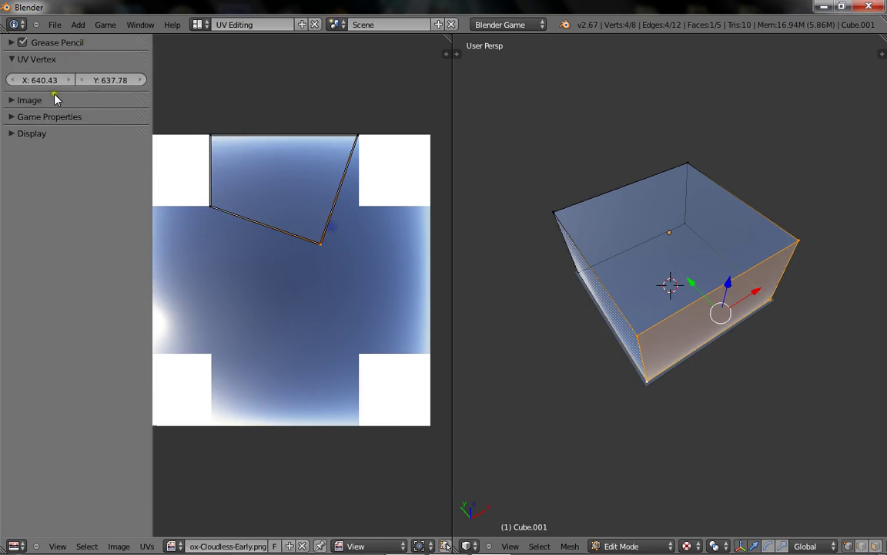
left_click_drag(56, 83, 46, 78)
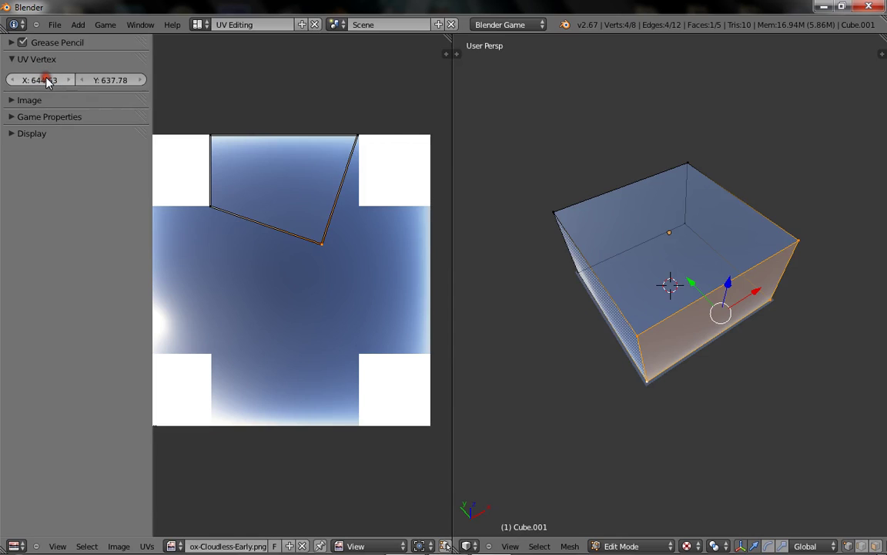
left_click(55, 80)
type("772")
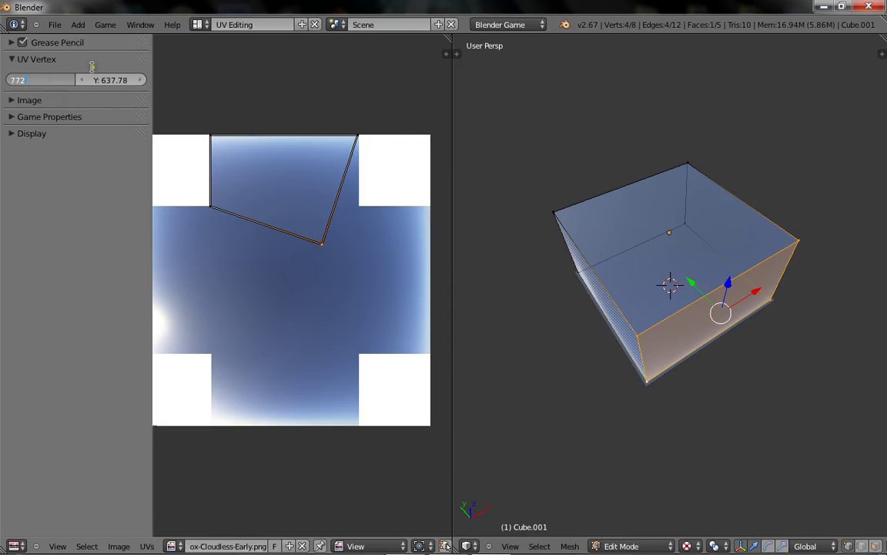
key("Return")
left_click(101, 83)
type("772")
left_click(121, 66)
- Select only the four corner vertices of the side wall that maps to the right arm of the sky image
middle_click_drag(271, 161, 233, 156)
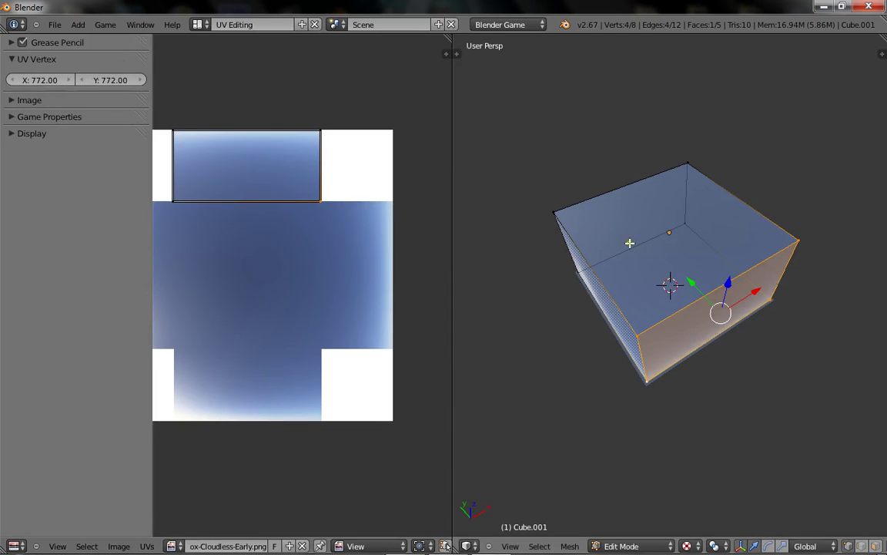
middle_click_drag(630, 244, 703, 205)
right_click(726, 271)
right_click(774, 207, "shift")
right_click(762, 273, "shift")
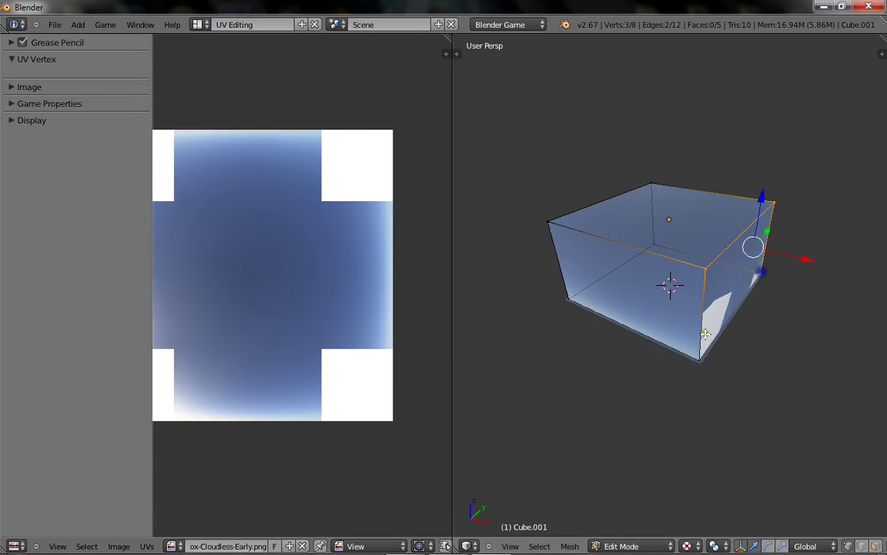
right_click(703, 336, "shift")
- Set the inner lower UV vertex of the right-arm wall to X 772 and Y 252
right_click(263, 308)
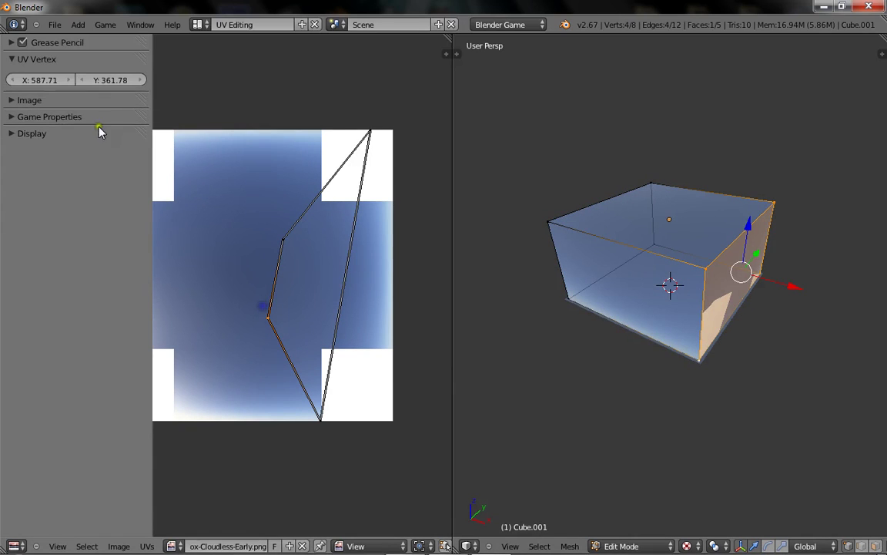
left_click(49, 80)
type("252")
key("Return")
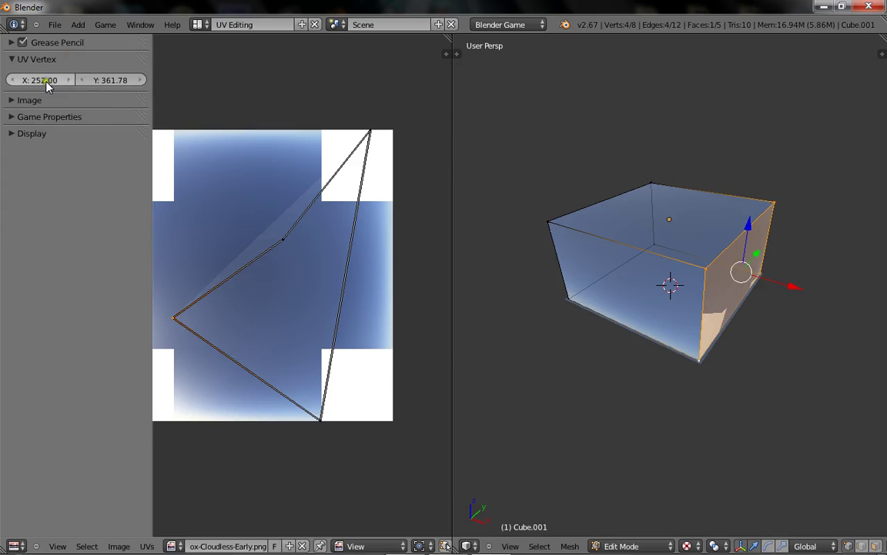
left_click(46, 82)
type("772")
key("Return")
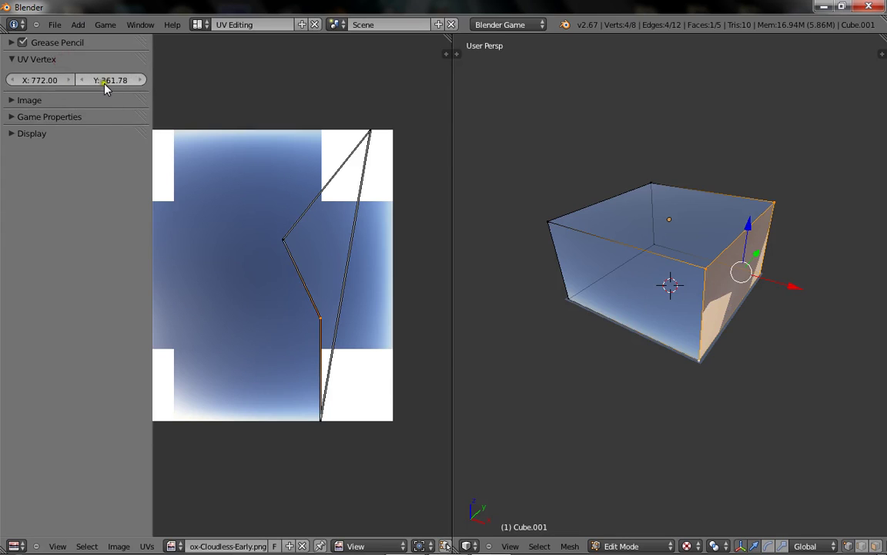
type("252")
left_click(132, 63)
- Set the inner upper UV vertex of the right-arm wall to X 772 and Y 772
right_click(290, 240)
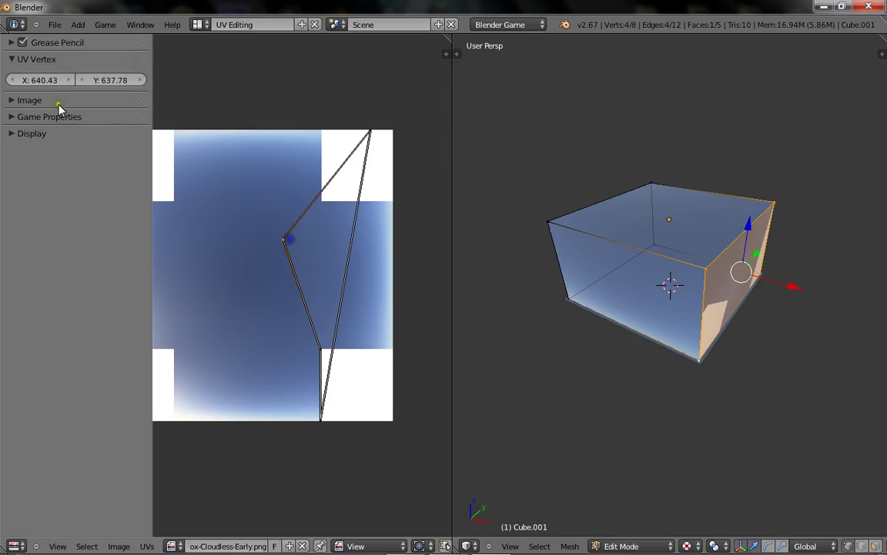
key("Return")
left_click(111, 80)
type("77")
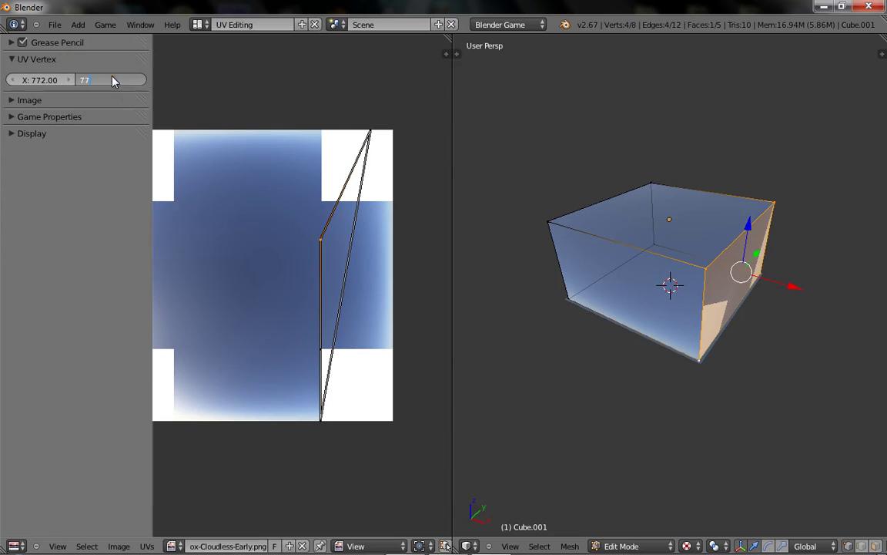
type("2")
key("Return")
- Set the topmost UV vertex of the right-arm wall to X 1024
right_click(366, 130)
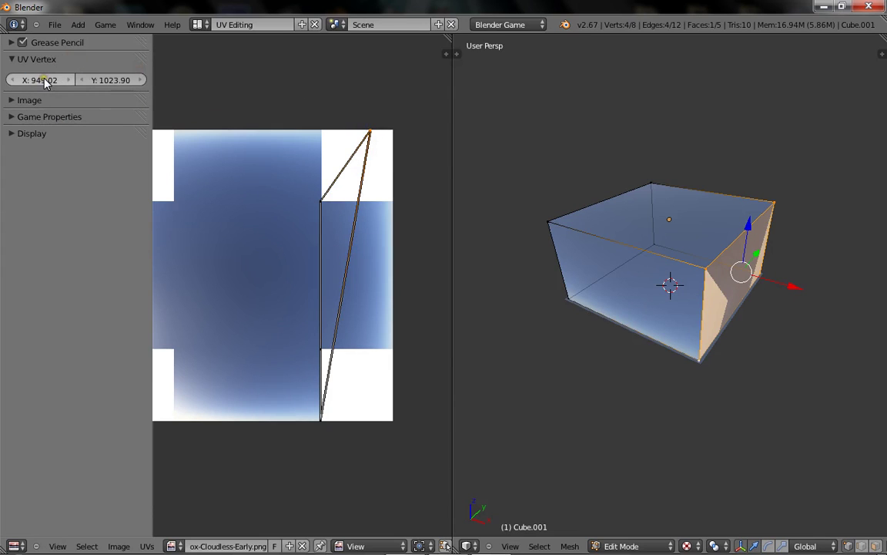
left_click(44, 80)
type("1024")
key("Return")
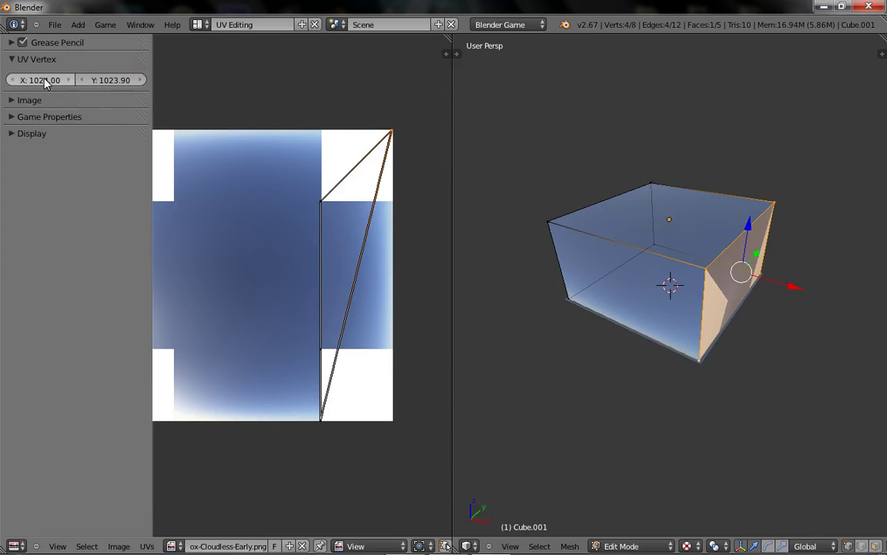
- Set the topmost UV vertex of the right-arm wall to X 772 and Y 1024
left_click(18, 84)
type("772")
left_click(117, 83)
type("102")
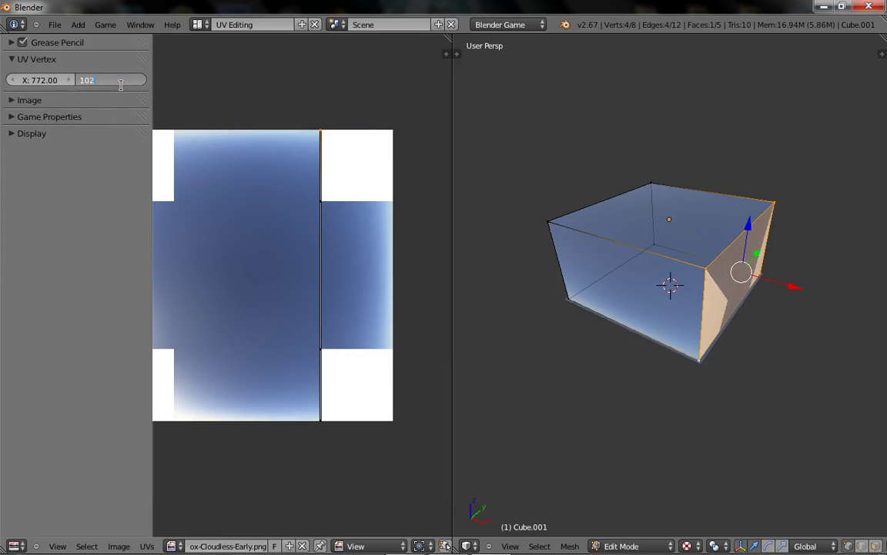
type("4")
key("Return")
- Set the topmost UV vertex of the right-arm wall to X 1024 and Y 772
left_click(121, 86)
left_click(121, 270)
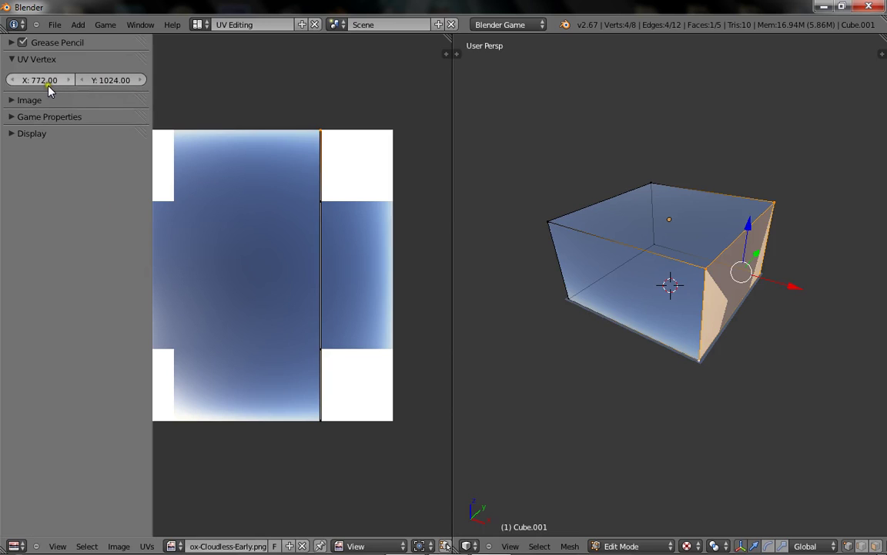
left_click_drag(48, 89, 104, 83)
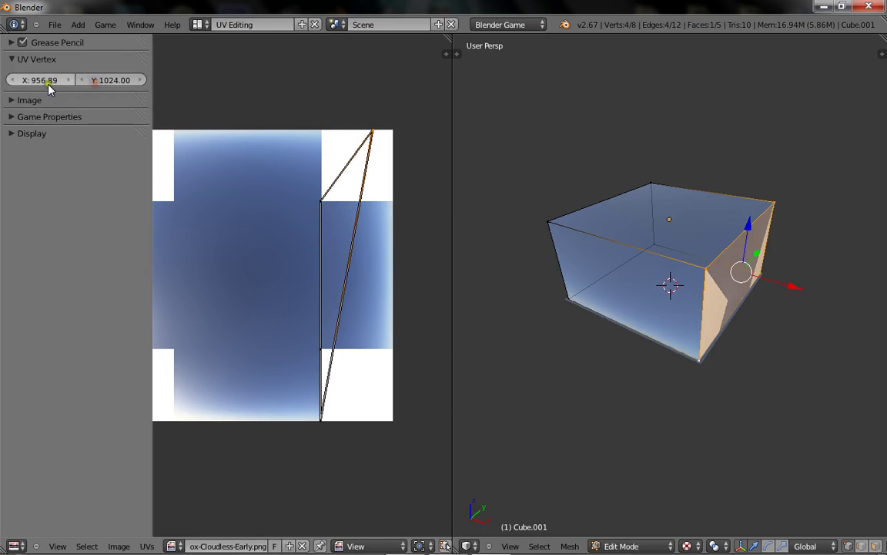
left_click(48, 87)
type("1024")
key("Return")
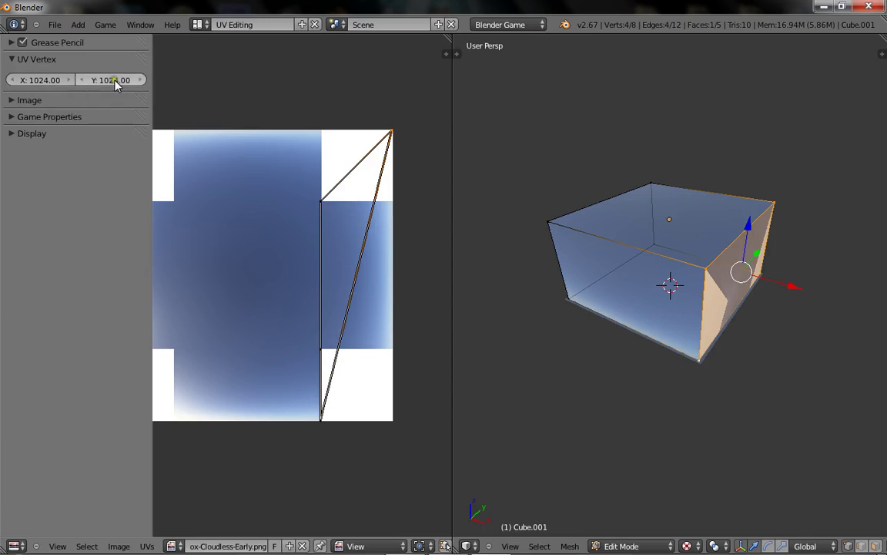
left_click(114, 82)
type("772")
key("Return")
- Set the bottommost UV vertex of the right-arm wall to X 1024 and Y 252
right_click(321, 420)
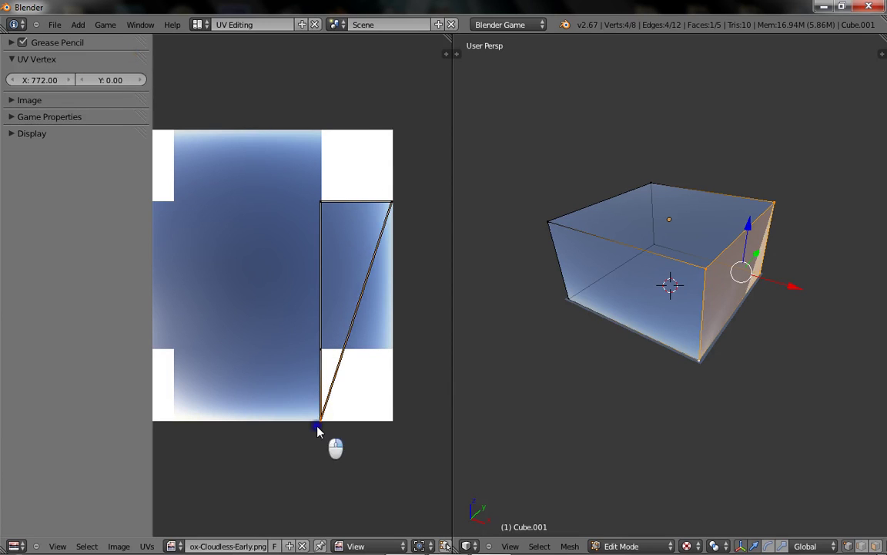
left_click(118, 81)
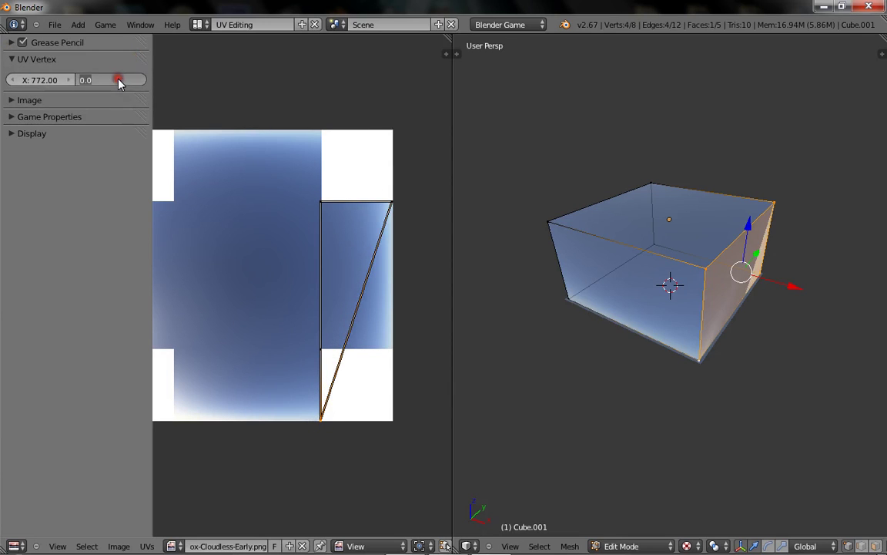
type("10")
key("BackSpace")
key("BackSpace")
type("252")
key("Return")
left_click(44, 81)
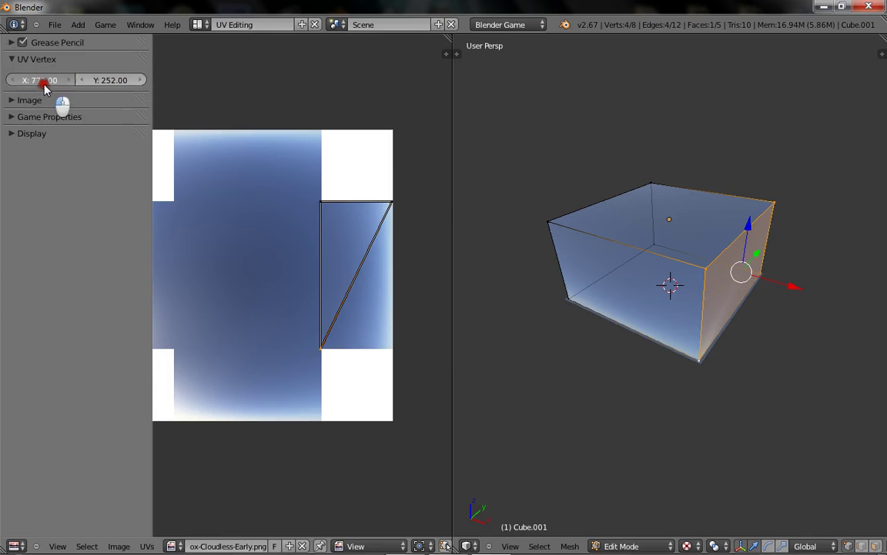
type("1025")
key("Return")
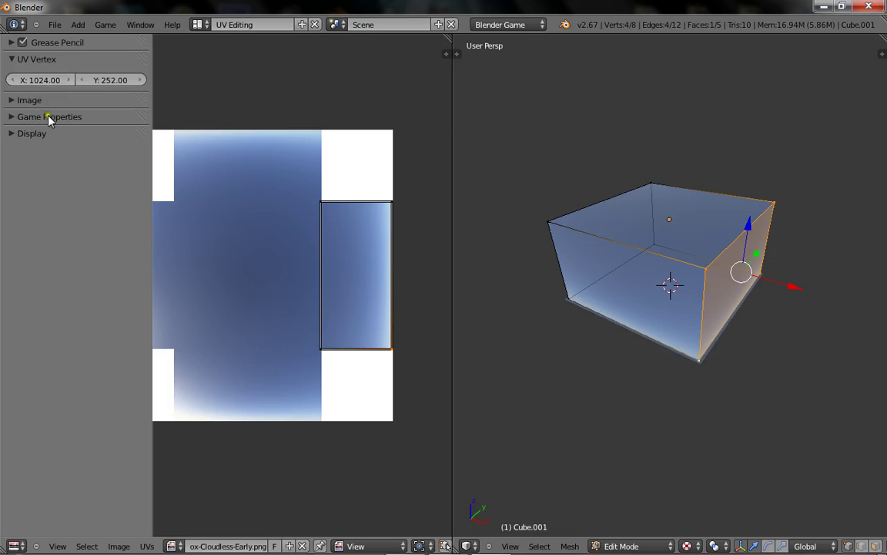
- Select only the four vertices of the skybox cube's top face to show its UVs over the texture
right_click(602, 253)
right_click(736, 272, "shift")
right_click(729, 271)
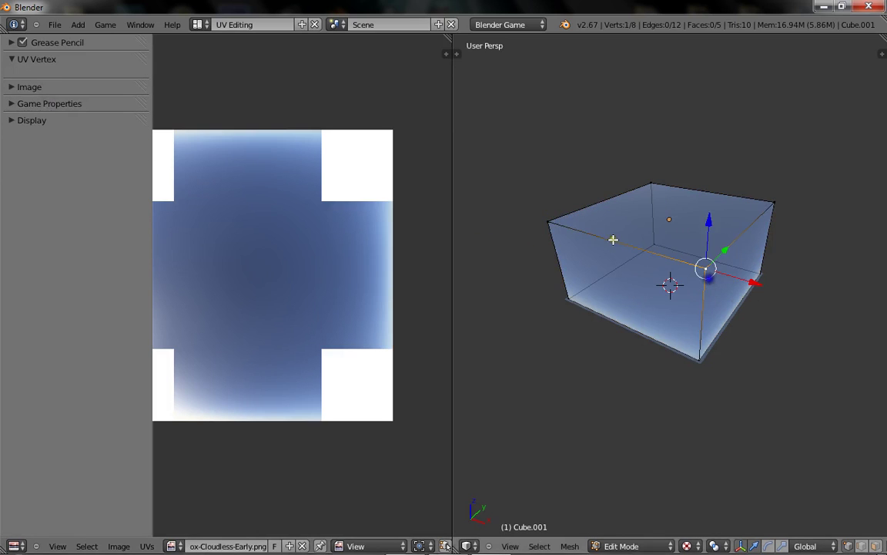
right_click(592, 237, "shift")
right_click(646, 189, "shift")
right_click(738, 187, "shift")
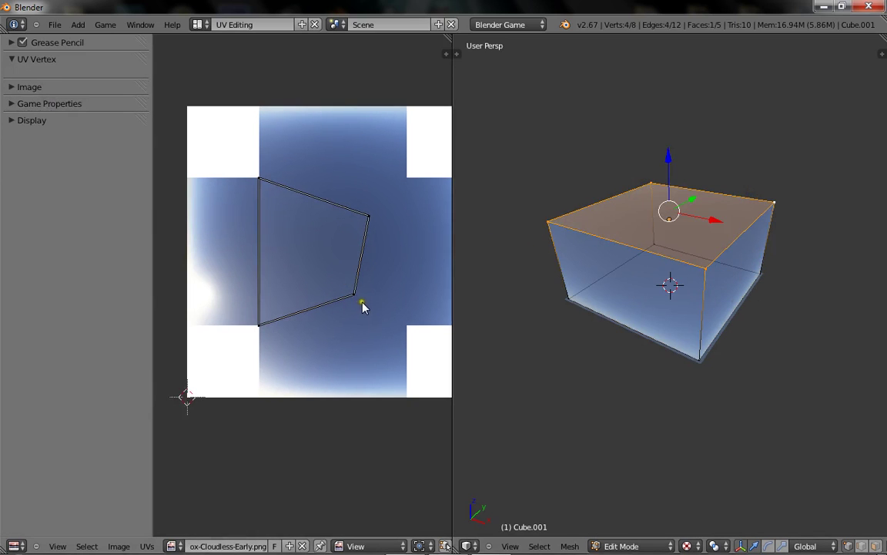
- Set the upper misaligned UV vertex of the top face to X 772 and Y 772
right_click(245, 319)
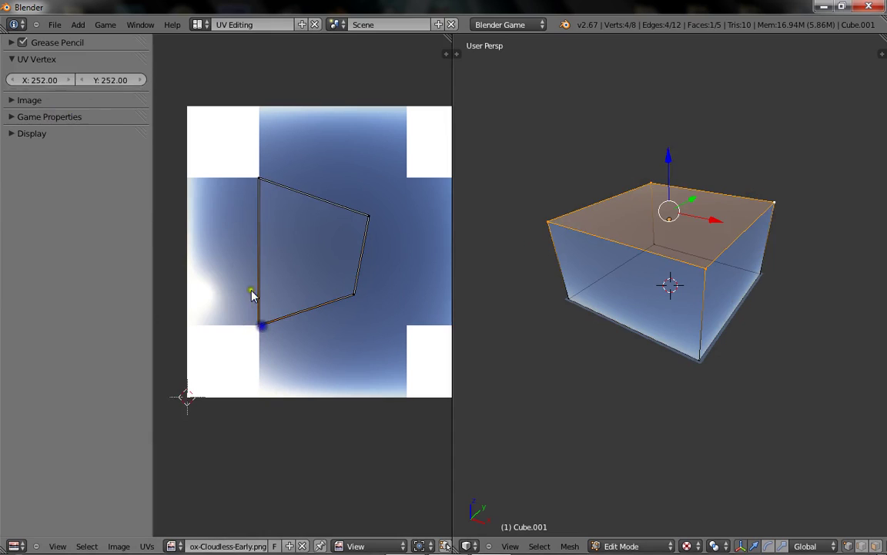
right_click(366, 218)
left_click(44, 80)
type("772")
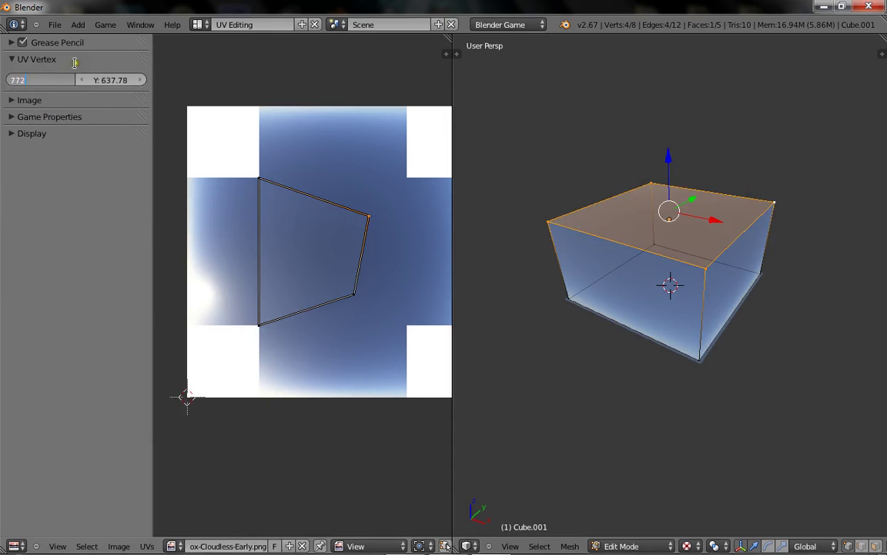
left_click(91, 66)
left_click(106, 81)
type("772")
left_click(112, 59)
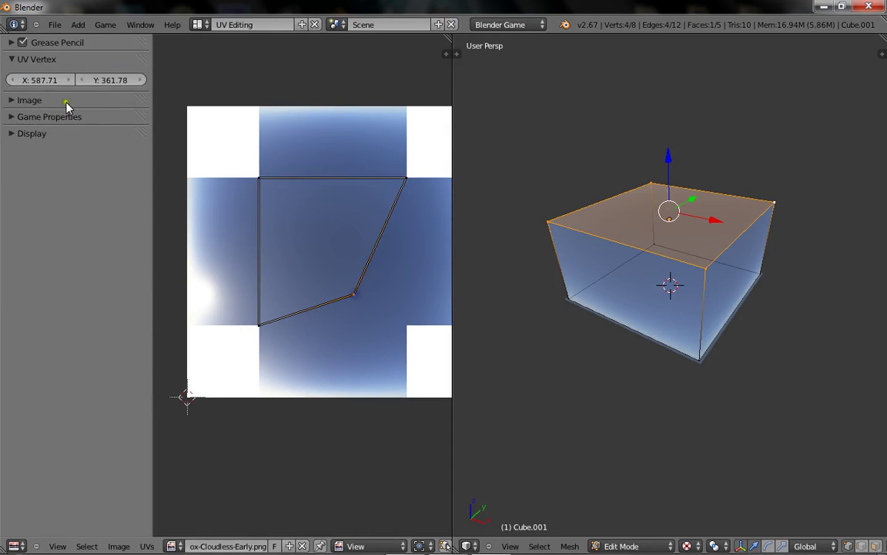
- Set the remaining lower misaligned UV vertex of the top face to X 772 and Y 252
left_click(75, 80)
type("77")
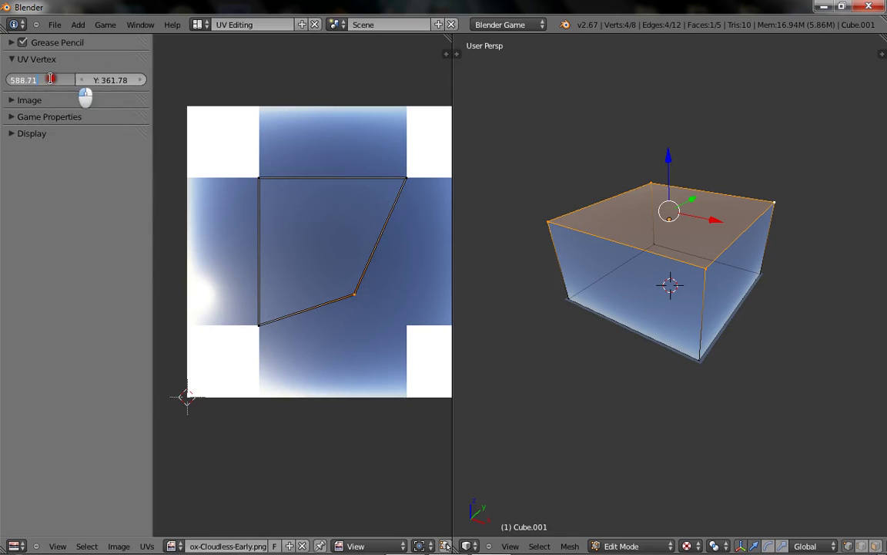
type("2")
key("Return")
left_click(116, 80)
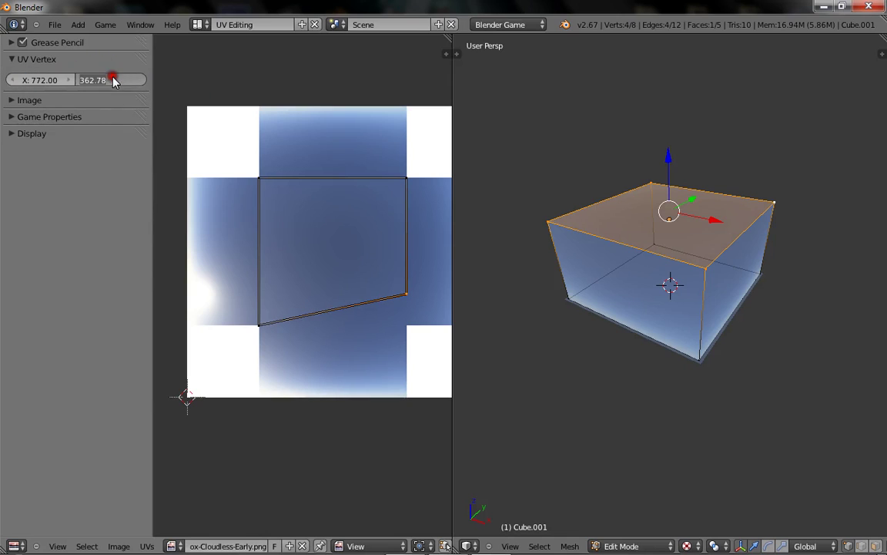
type("252")
key("Return")
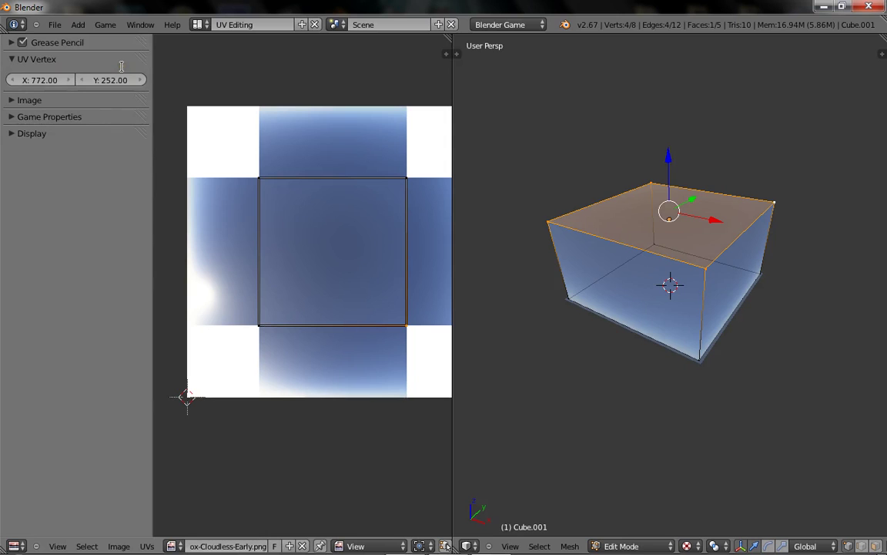
- Switch to the Default screen layout and examine the textured sky around the cube and ground
left_click(200, 25)
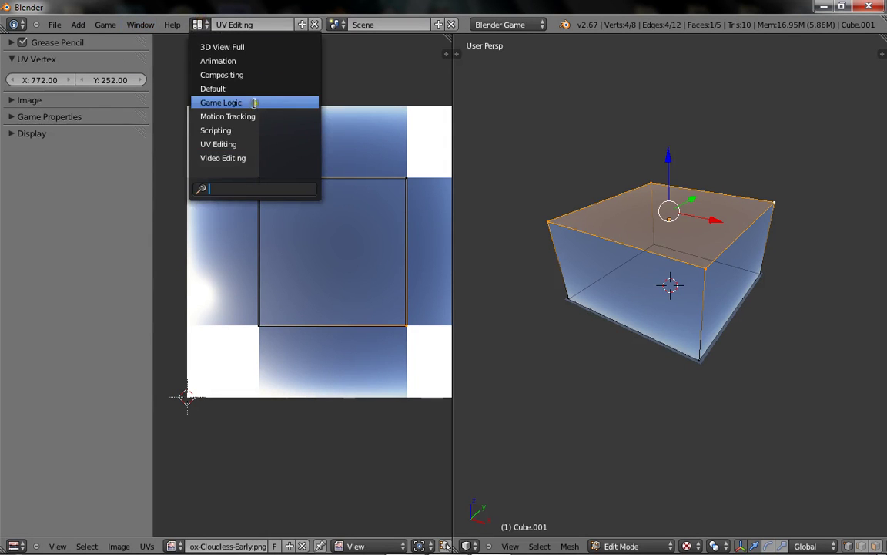
left_click(231, 89)
middle_click_drag(294, 262, 437, 171)
middle_click_drag(376, 241, 382, 302)
scroll(382, 302, "up", 9)
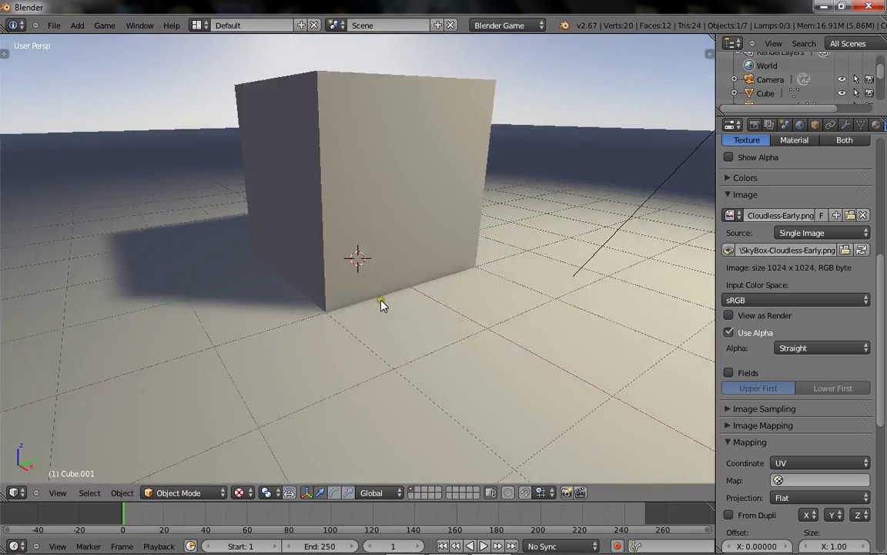
scroll(292, 265, "down", 3)
scroll(293, 265, "down", 4)
- Change the spot lamp named Sun to the Sun lamp type
right_click(510, 141)
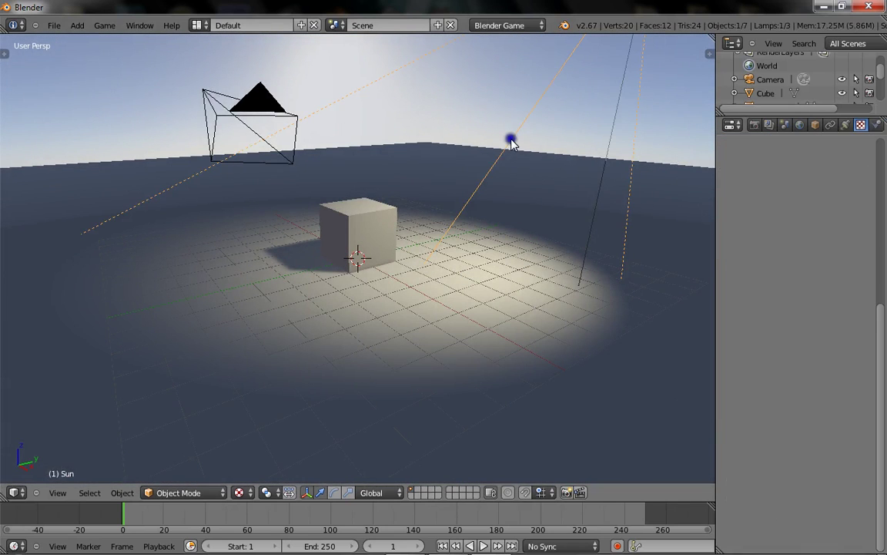
left_click(846, 124)
scroll(809, 316, "down", 1)
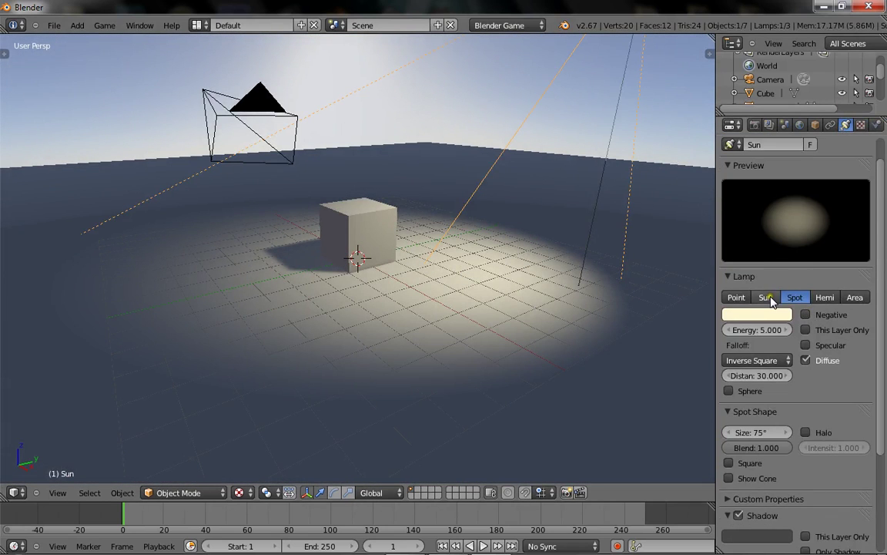
left_click(767, 298)
key("Return")
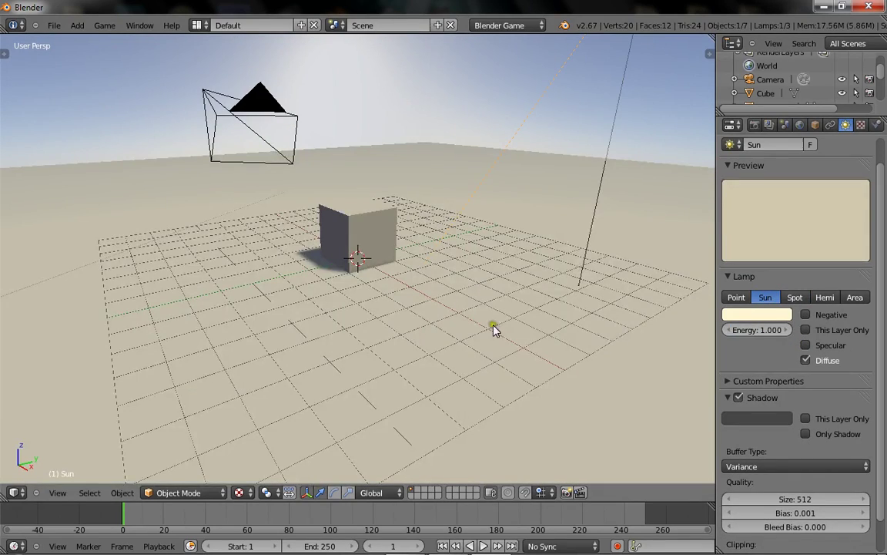
- Look through the camera in a maximized 3D view and fly it to frame the sky above the ground's horizon
left_click(60, 491)
left_click(90, 447)
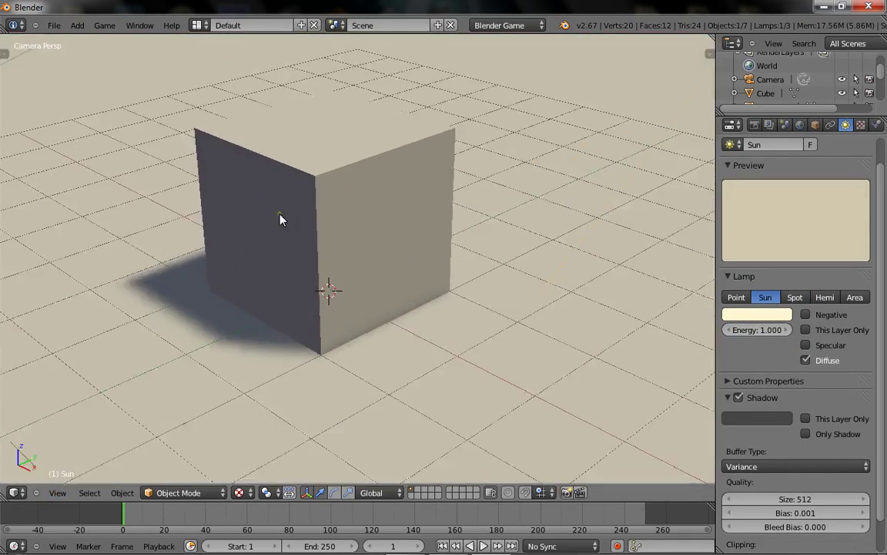
key("ctrl+Up")
key("shift+f")
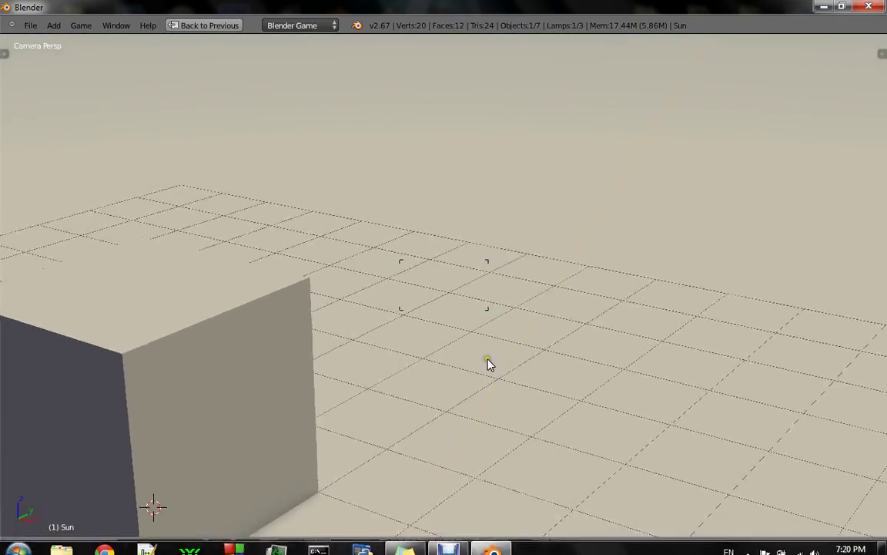
key("w")
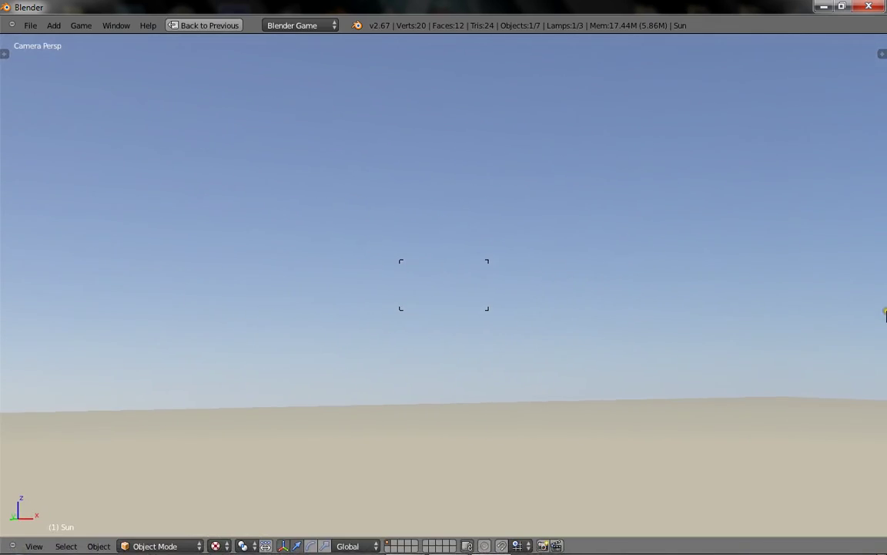
left_click(885, 311)
scroll(482, 213, "down", 4)
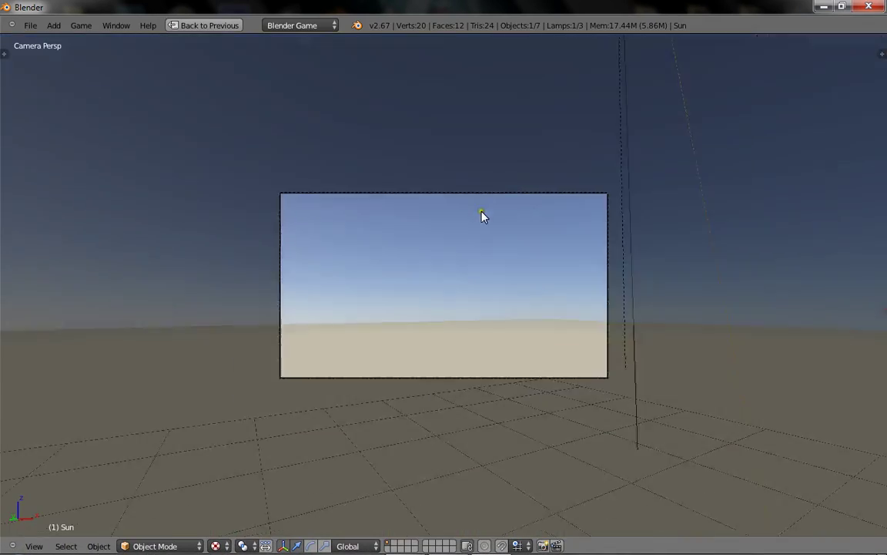
- Select the ground plane and the skybox cube, and scale both up together
middle_click_drag(481, 213, 464, 307)
scroll(460, 248, "down", 7)
scroll(461, 249, "up", 1)
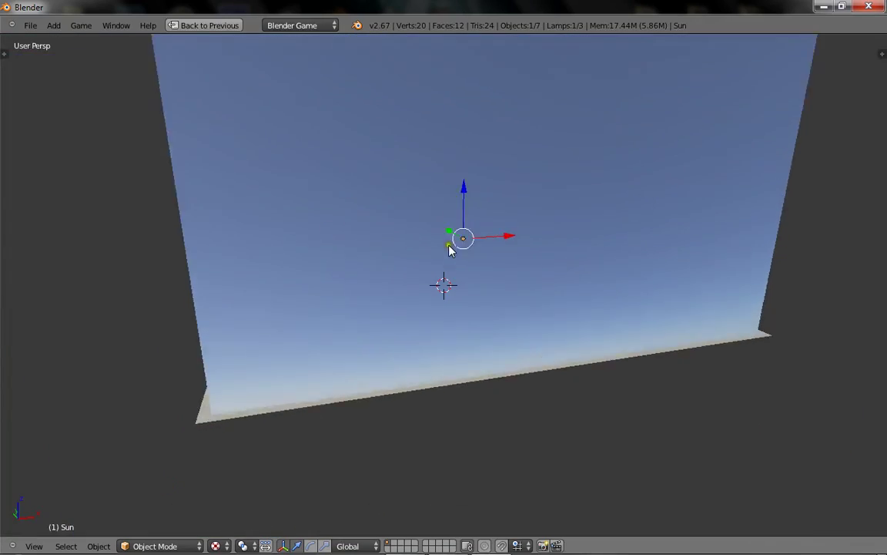
scroll(447, 266, "up", 8)
scroll(447, 266, "down", 7)
scroll(464, 307, "up", 7)
right_click(604, 323)
scroll(594, 256, "down", 8)
right_click(603, 238, "shift")
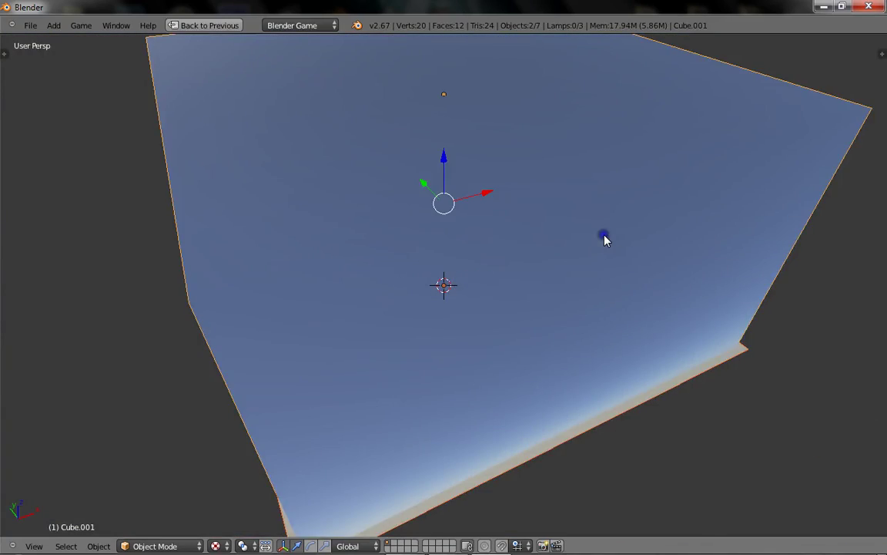
scroll(603, 238, "down", 5)
key("s")
left_click(882, 259)
scroll(708, 285, "up", 11)
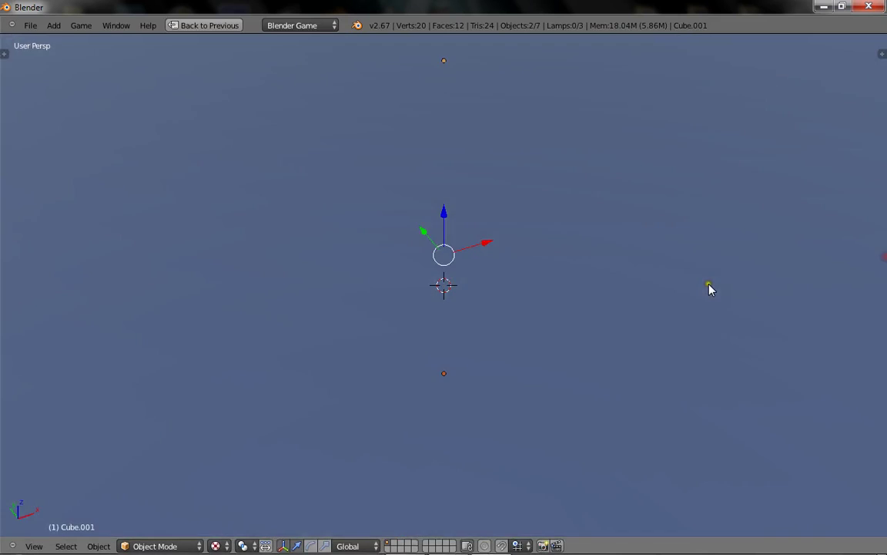
- Scale up the skybox cube alone so it extends beyond the ground plane
middle_click_drag(537, 317, 472, 271)
scroll(672, 281, "down", 3)
scroll(472, 268, "down", 2)
right_click(570, 194)
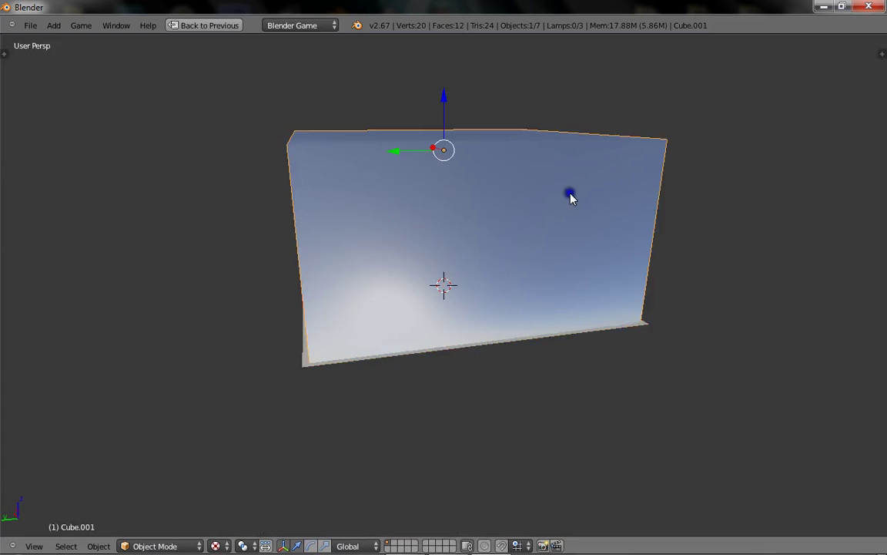
scroll(572, 195, "down", 4)
key("s")
left_click(842, 250)
scroll(576, 263, "up", 6)
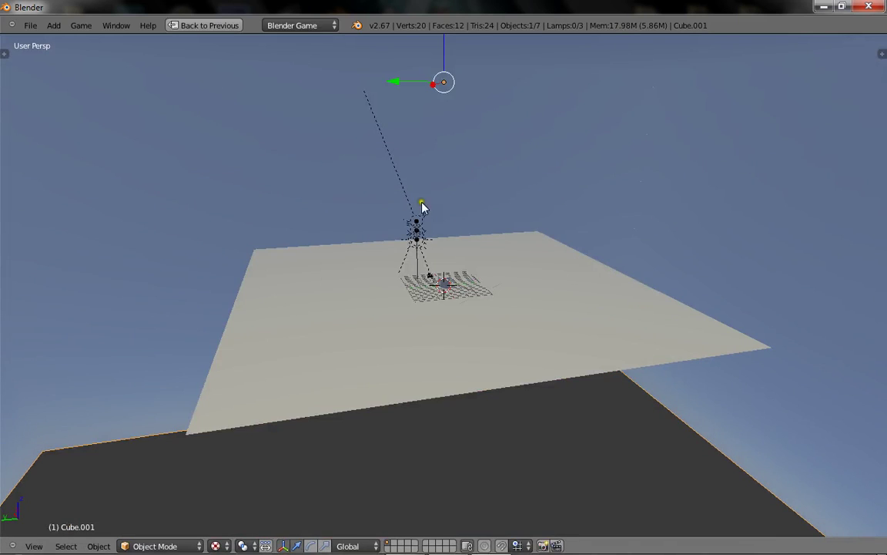
- Scale up the ground plane to spread past the skybox cube's walls
right_click(517, 301)
key("s")
left_click(812, 311)
left_click(785, 308)
scroll(583, 259, "down", 8)
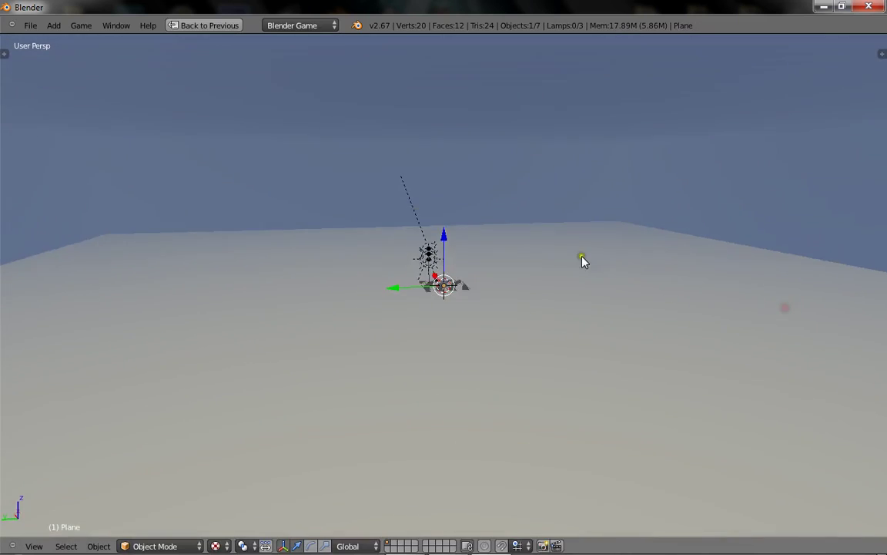
- Raise the skybox cube along the global Z axis in two moves, the second about 49 units
scroll(466, 233, "up", 3)
right_click(457, 233)
left_click_drag(443, 189, 454, 31)
scroll(451, 70, "down", 4)
left_click_drag(448, 127, 453, 91)
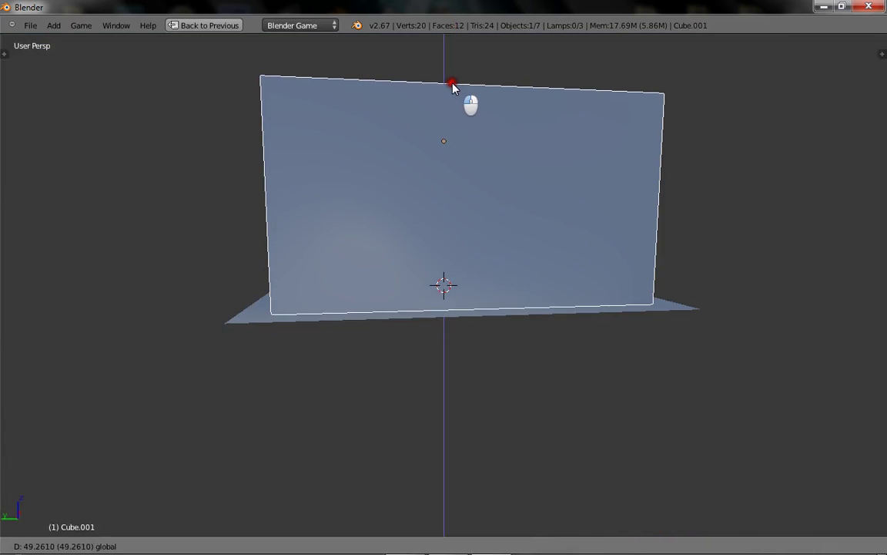
scroll(462, 108, "up", 5)
scroll(493, 191, "down", 6)
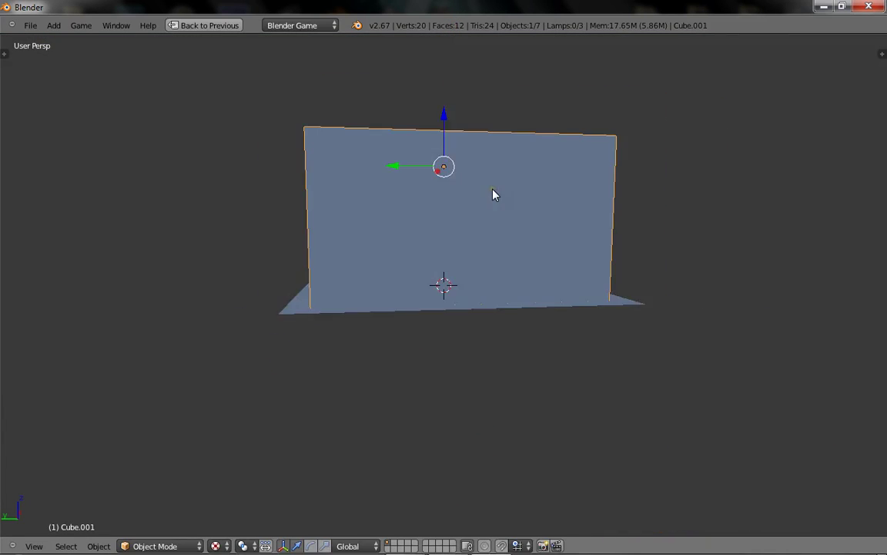
- Examine the enlarged scene from outside, near the small cube and through the camera, checking the sky's visibility
scroll(491, 200, "down", 15)
scroll(488, 220, "up", 3)
middle_click_drag(489, 219, 335, 335)
scroll(433, 307, "up", 16)
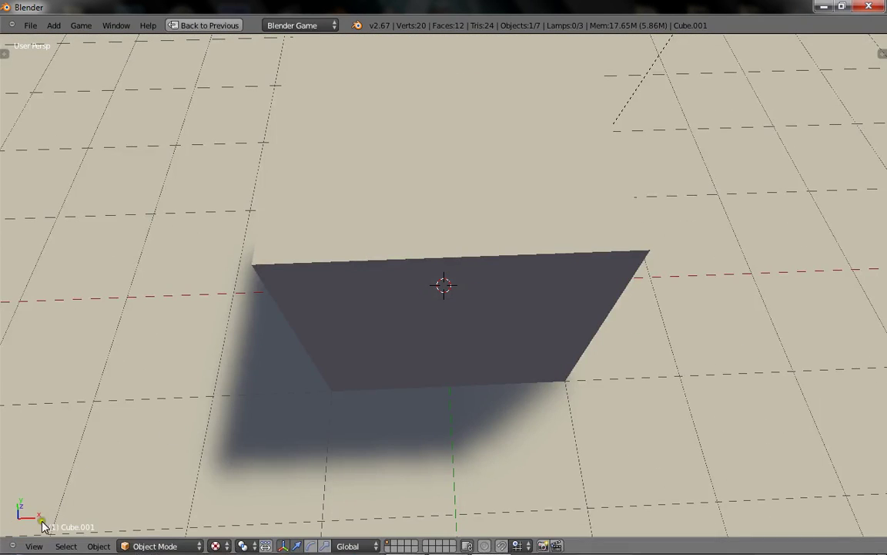
left_click(34, 542)
left_click(59, 502)
key("KP_0")
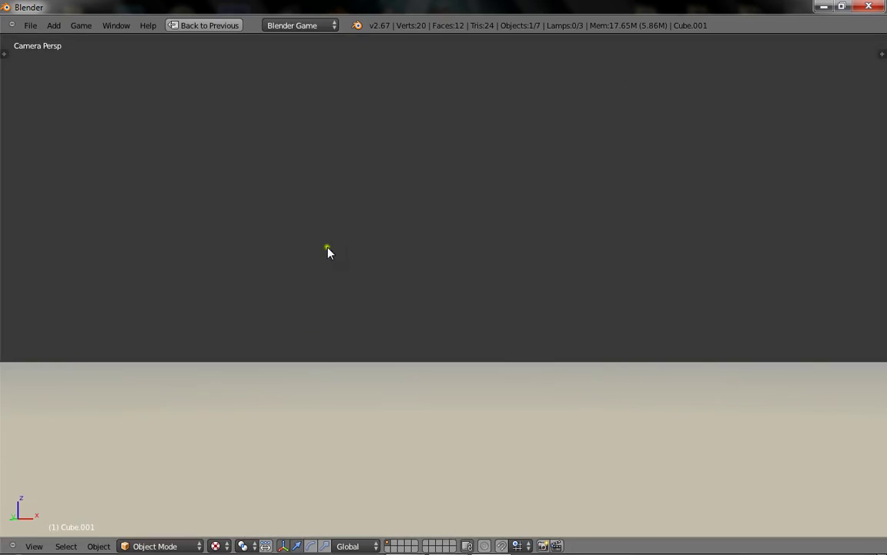
scroll(544, 291, "down", 5)
scroll(406, 202, "up", 3)
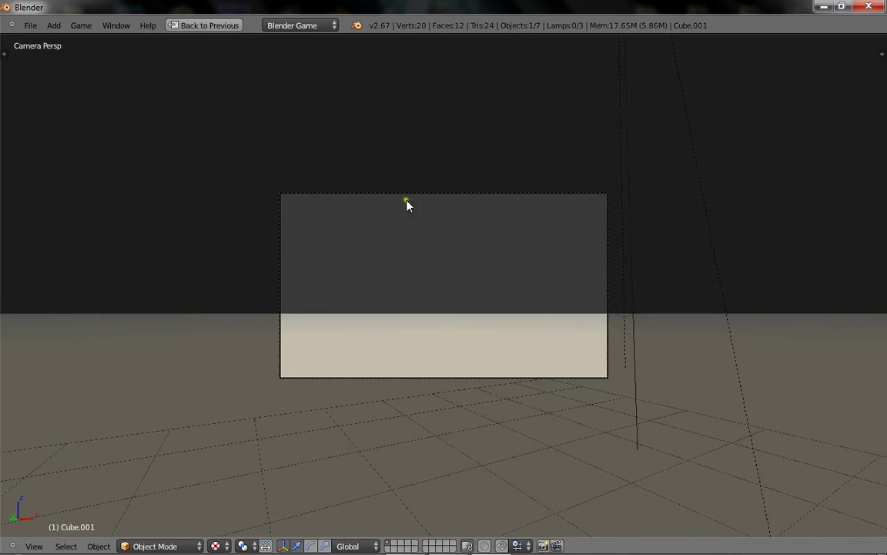
- Set the camera's clipping end distance to 1000
key("ctrl+Up")
scroll(347, 192, "down", 3)
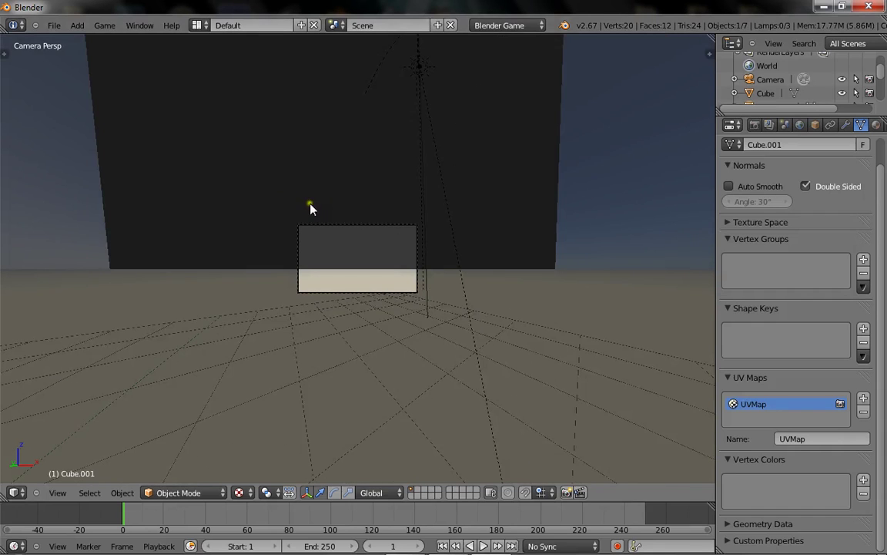
right_click(411, 233)
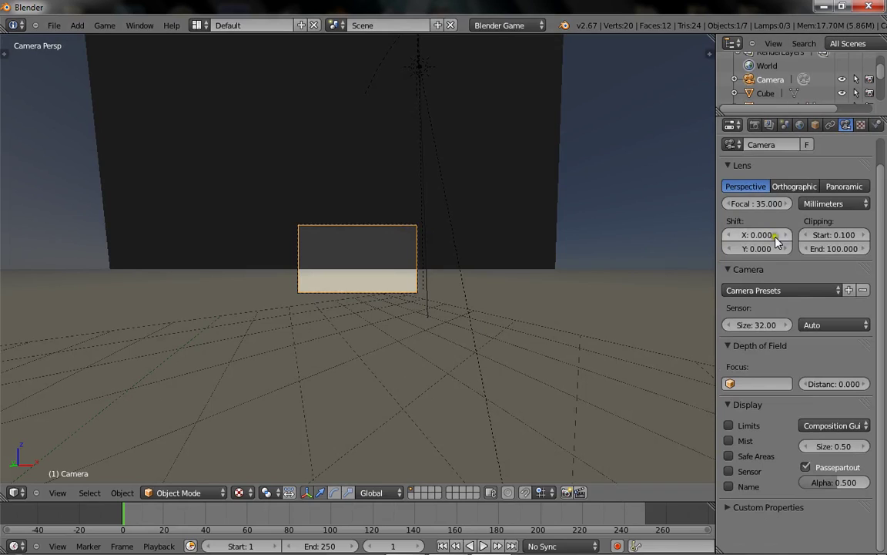
left_click(830, 257)
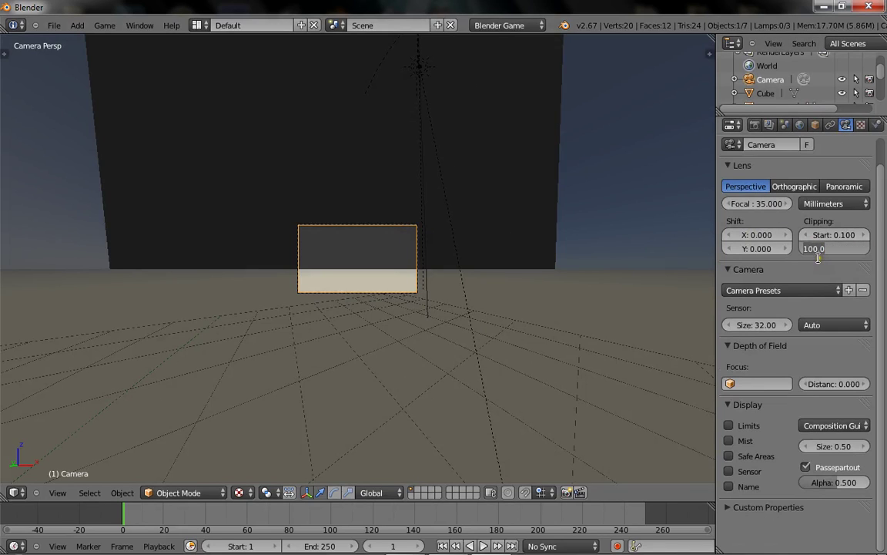
type("1000")
key("Return")
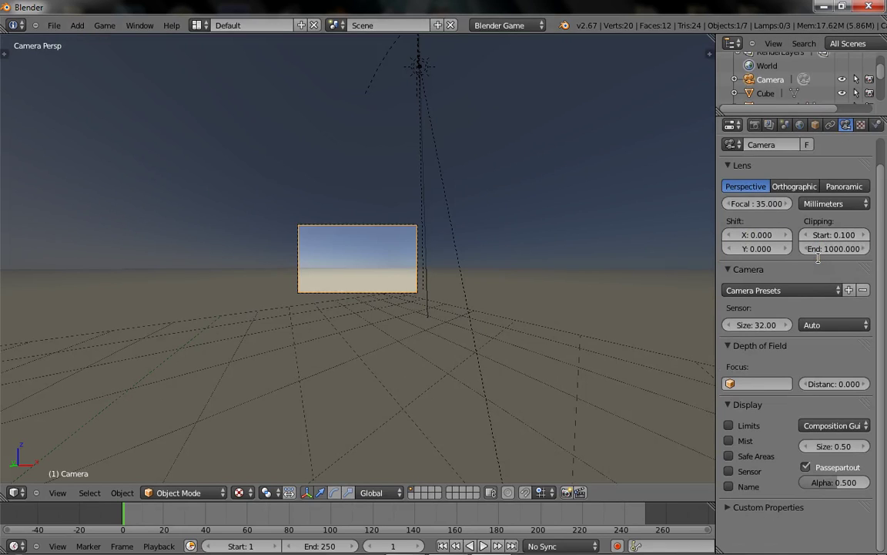
- Maximize the camera view and test-run the game to check the sky and ground through the camera, then stop it
scroll(548, 214, "up", 3)
key("ctrl+Up")
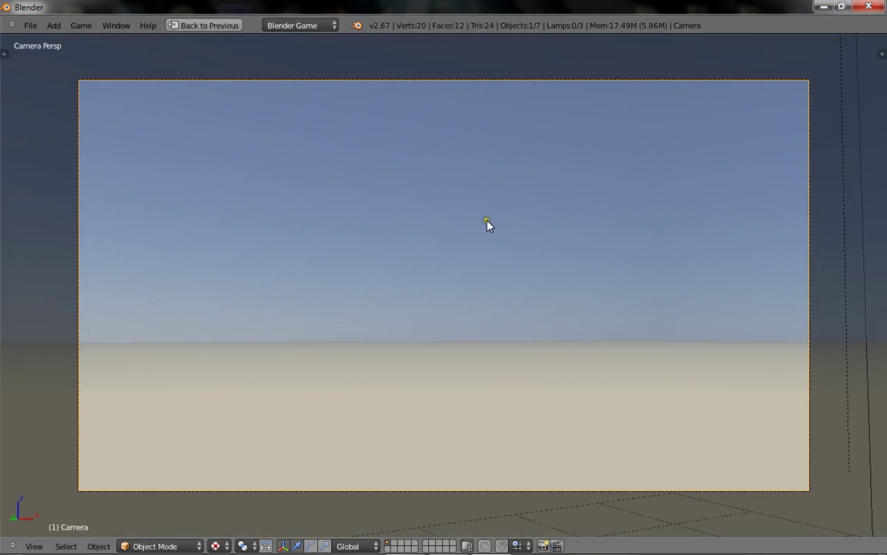
key("p")
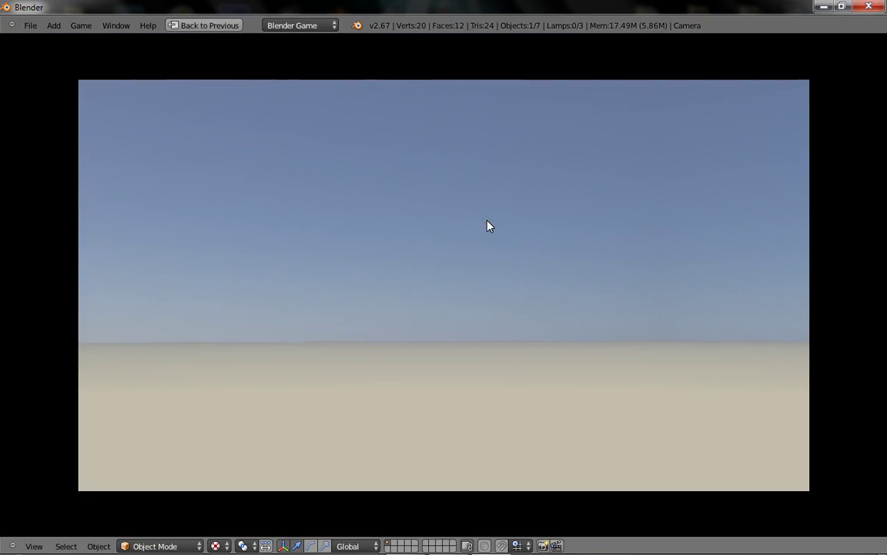
key("Escape")
- Look around the skybox in fly mode, cancel the flight, and inspect the whole scene and the small cube outside the camera view
key("shift+f")
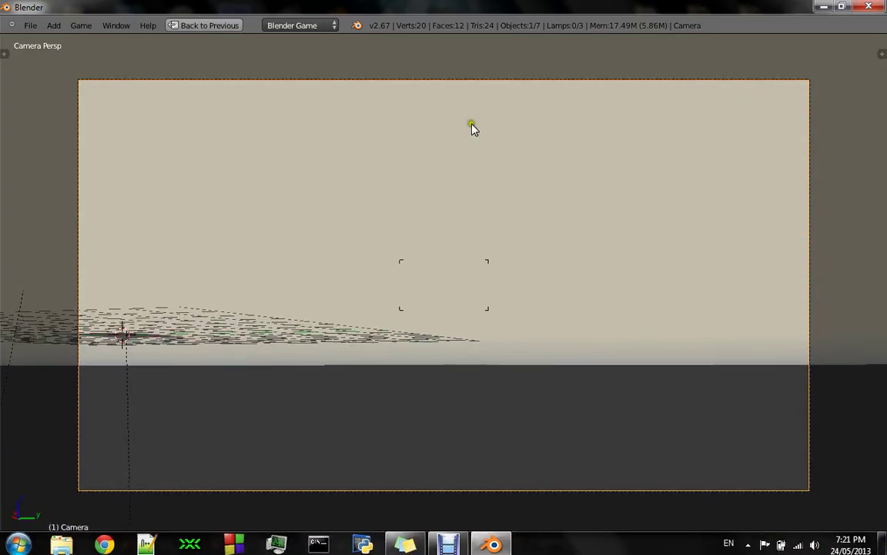
right_click(330, 237)
key("KP_0")
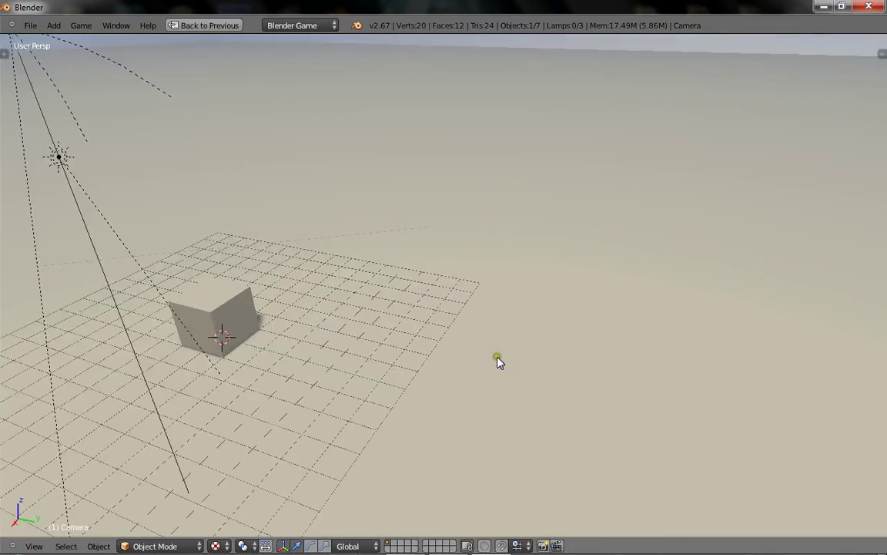
key("Home")
scroll(499, 353, "up", 5)
key("Home")
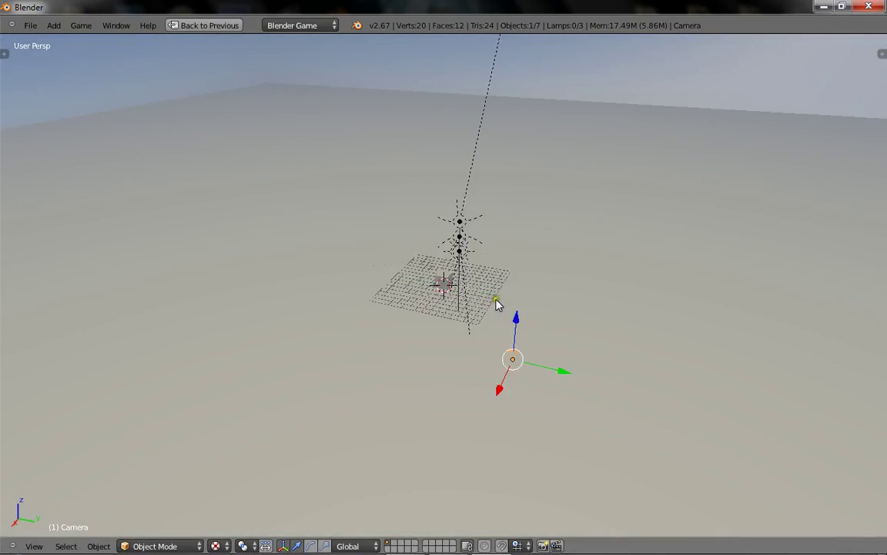
scroll(539, 301, "up", 10)
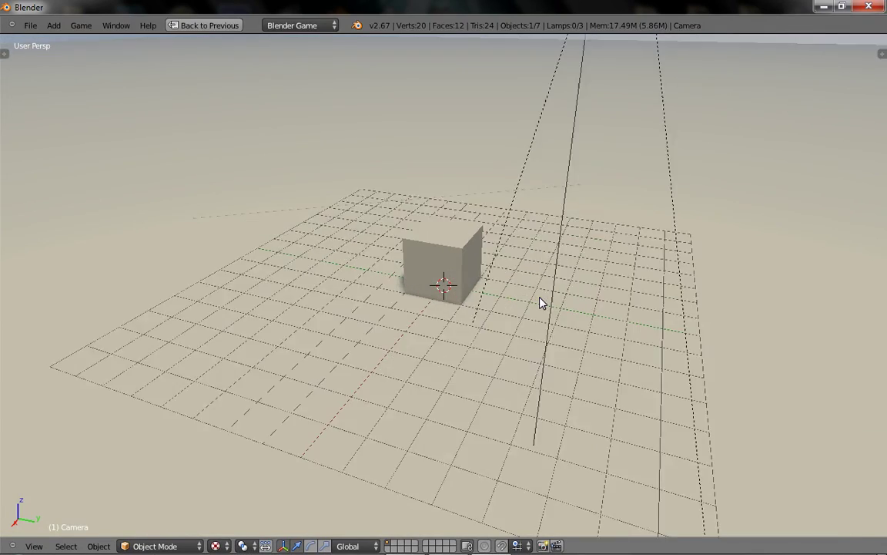
scroll(524, 97, "down", 3)
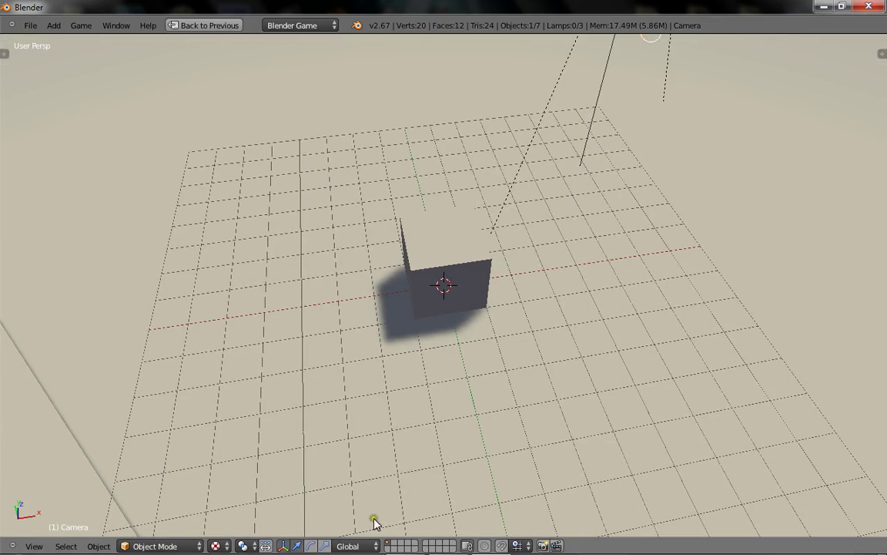
left_click(446, 539)
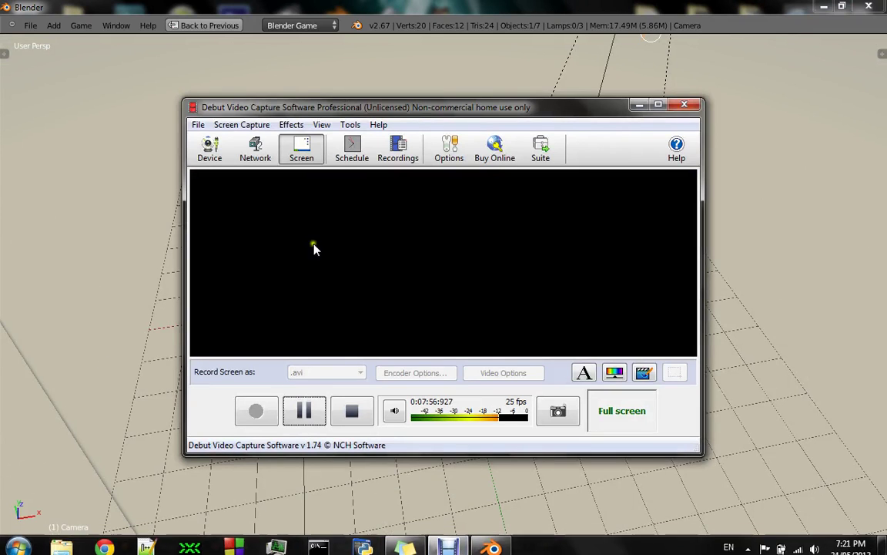